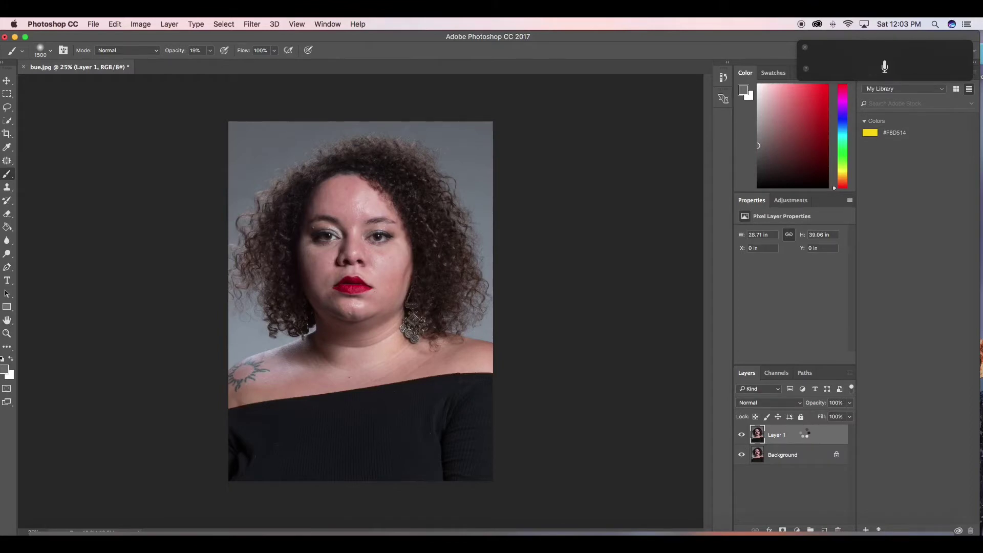
# Step: Duplicate Layer 1 and hide the duplicate
pyautogui.press('super+j')
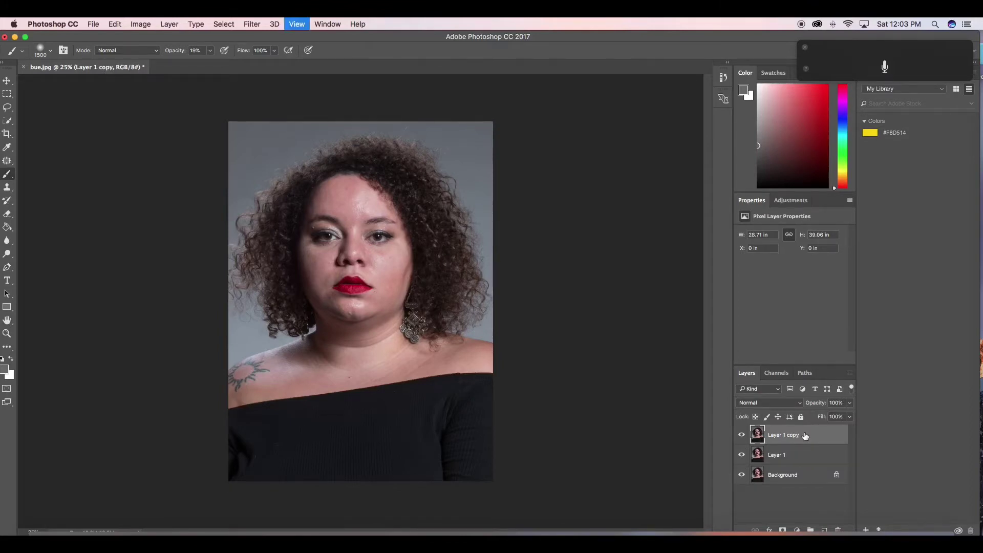
pyautogui.press('super+equal')
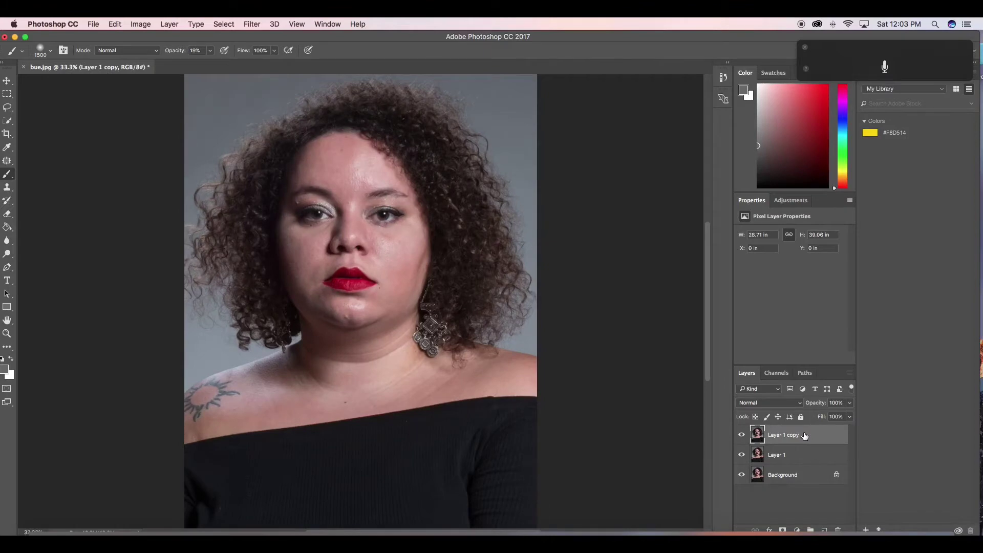
pyautogui.press('super+equal')
pyautogui.moveTo(436, 261); pyautogui.dragTo(429, 351)
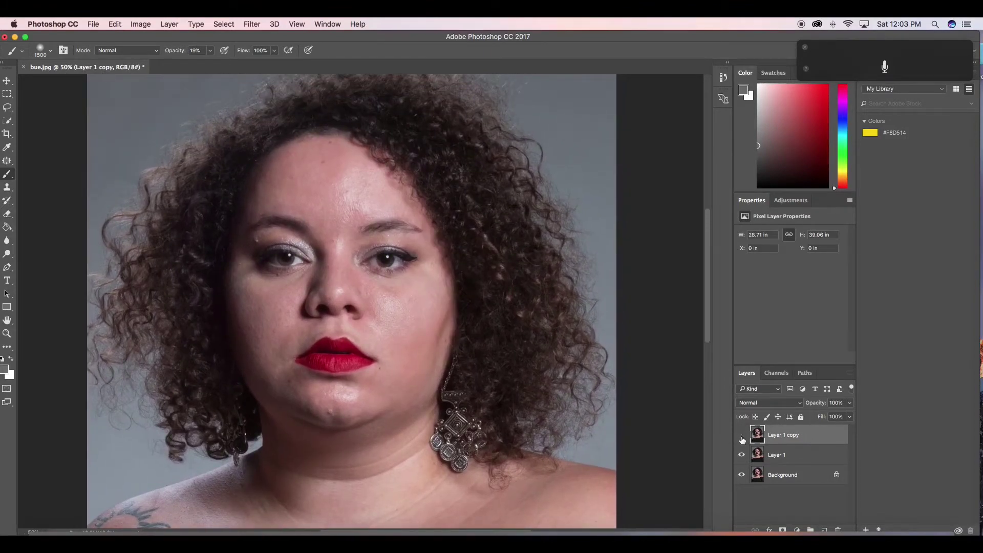
# Step: Soften Layer 1 with a Gaussian Blur until the skin texture disappears
pyautogui.click(769, 458)
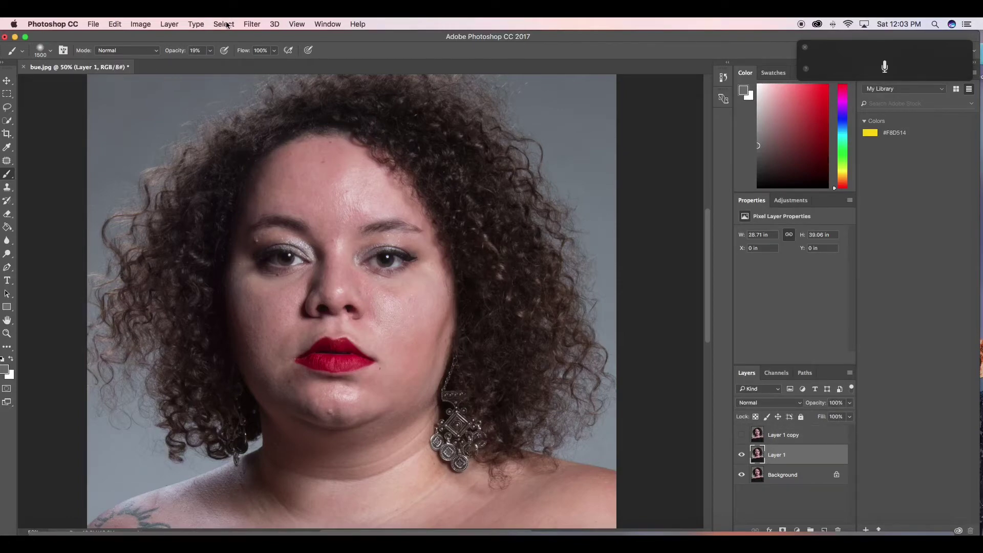
pyautogui.click(252, 24)
pyautogui.moveTo(265, 147)
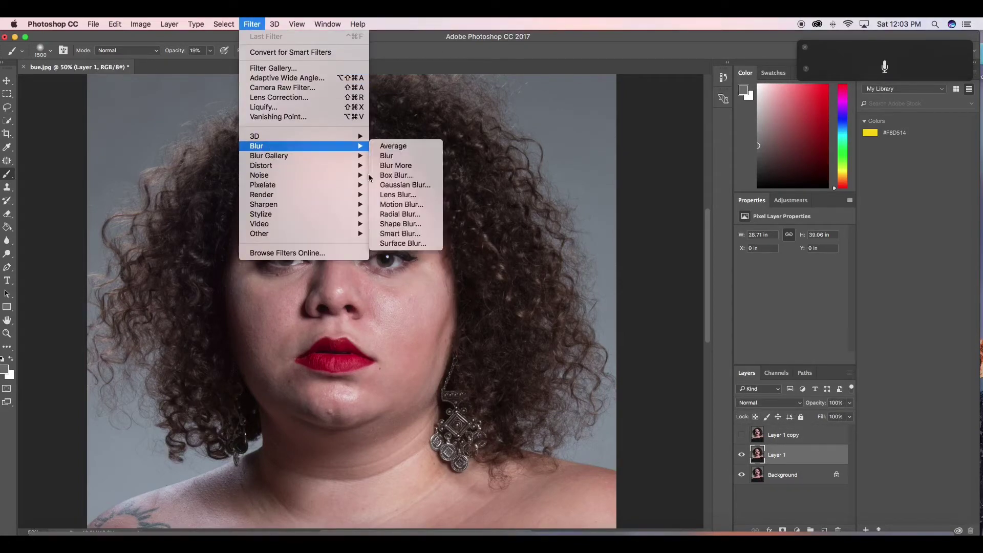
pyautogui.click(402, 185)
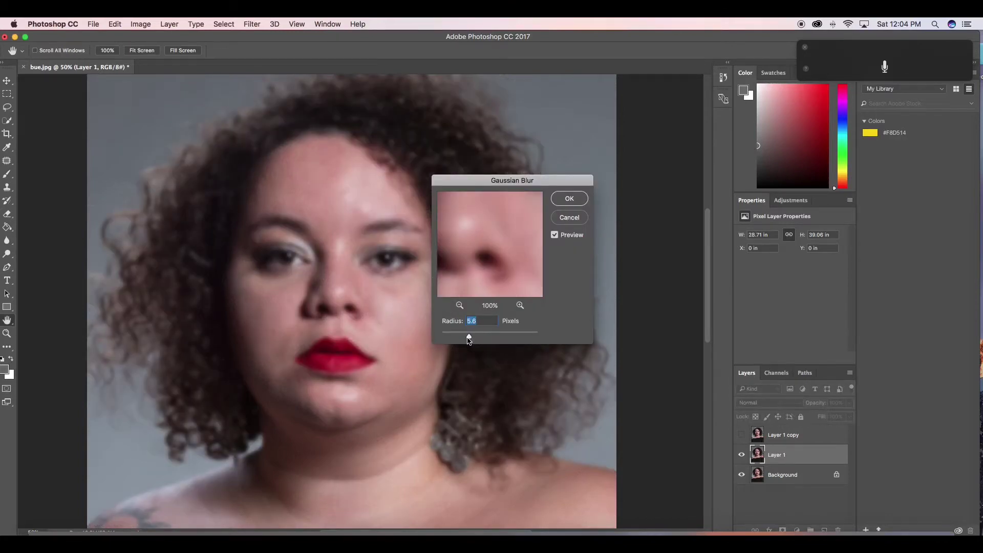
pyautogui.moveTo(470, 339); pyautogui.dragTo(478, 341)
pyautogui.moveTo(476, 339); pyautogui.dragTo(475, 340)
pyautogui.click(564, 202)
pyautogui.press('b')
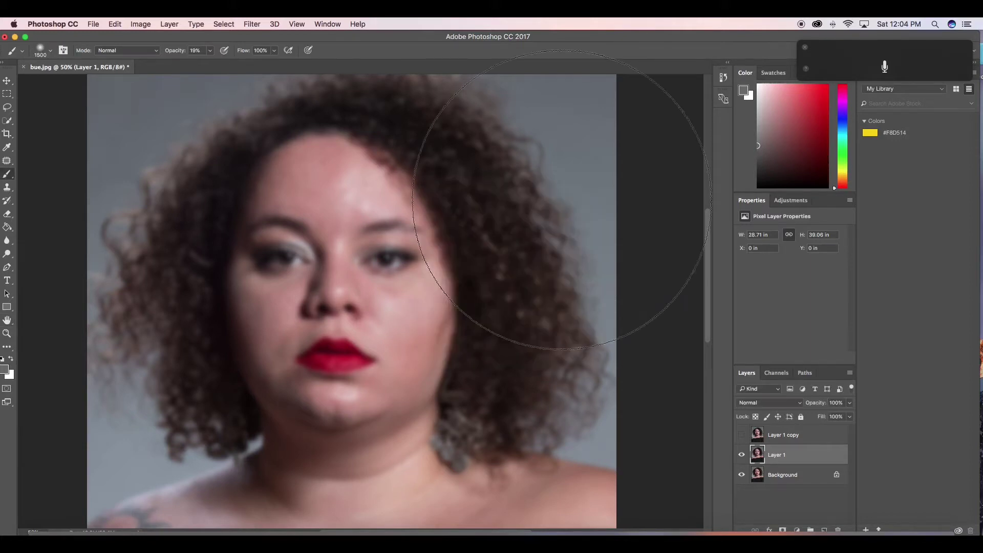
# Step: Show Layer 1 copy, make it the active layer, and reduce the brush size to 600
pyautogui.click(742, 436)
pyautogui.press('[')
pyautogui.press('[')
pyautogui.press('[')
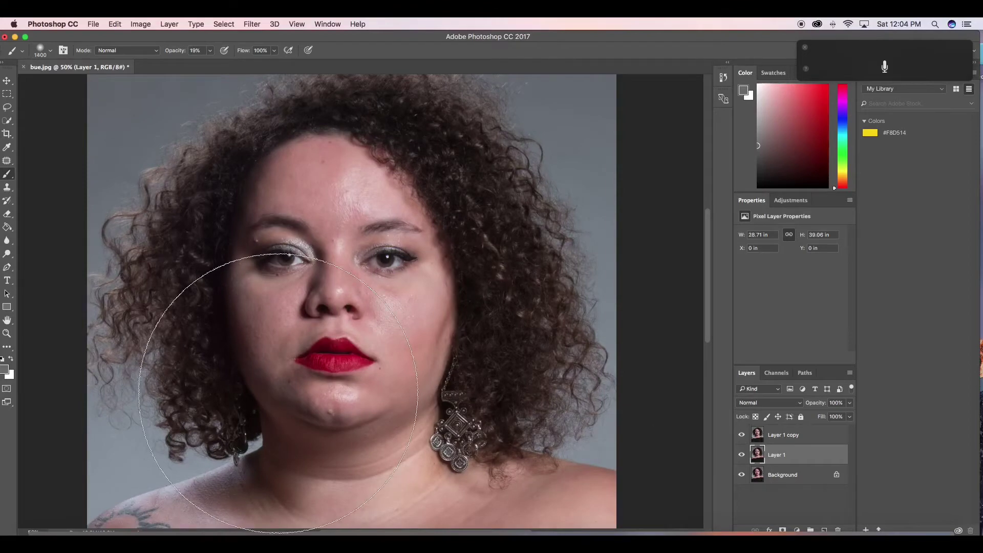
pyautogui.click(777, 436)
pyautogui.press('[')
pyautogui.press('[')
pyautogui.press('[')
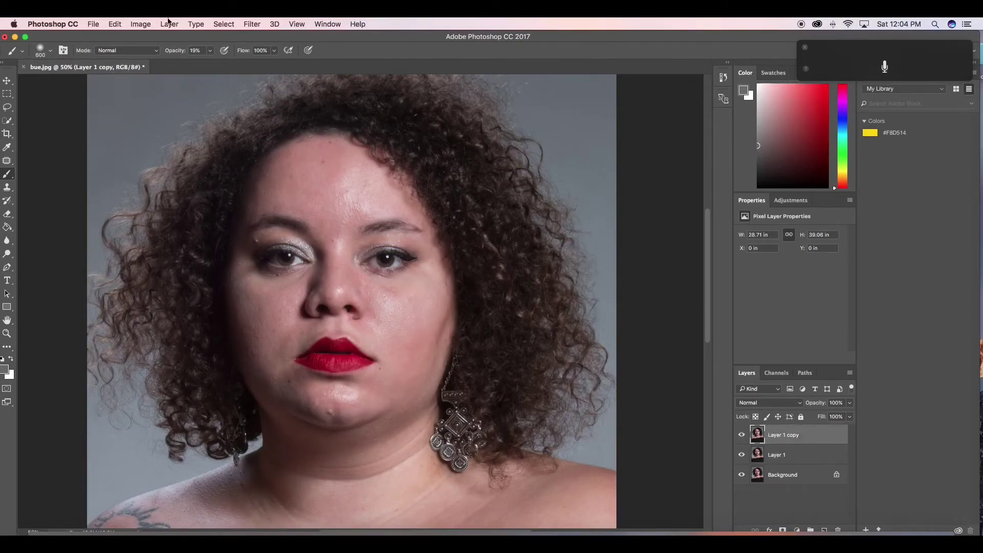
# Step: Use Apply Image on Layer 1 copy with Layer 1 as source layer, Subtract blending, scale 2 and offset 128
pyautogui.click(144, 26)
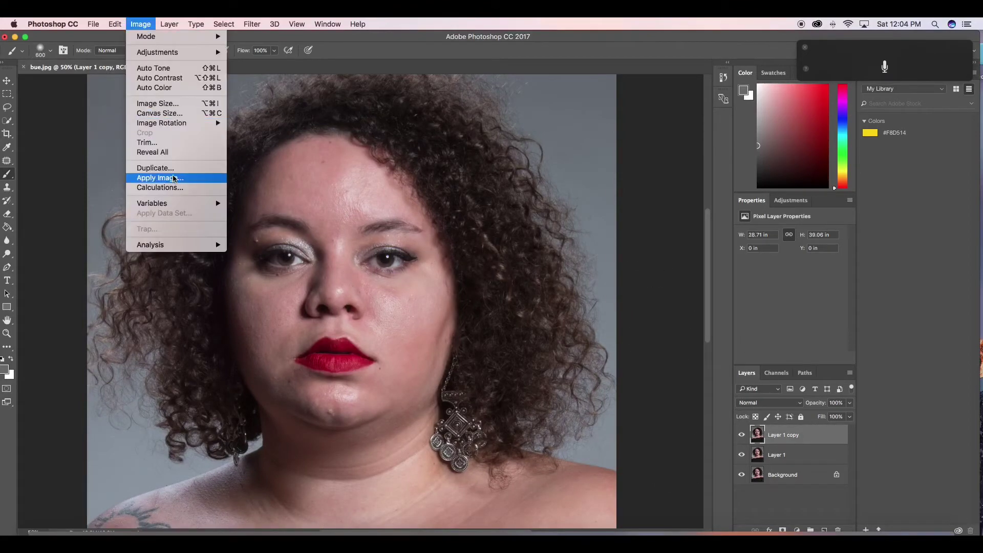
pyautogui.click(160, 178)
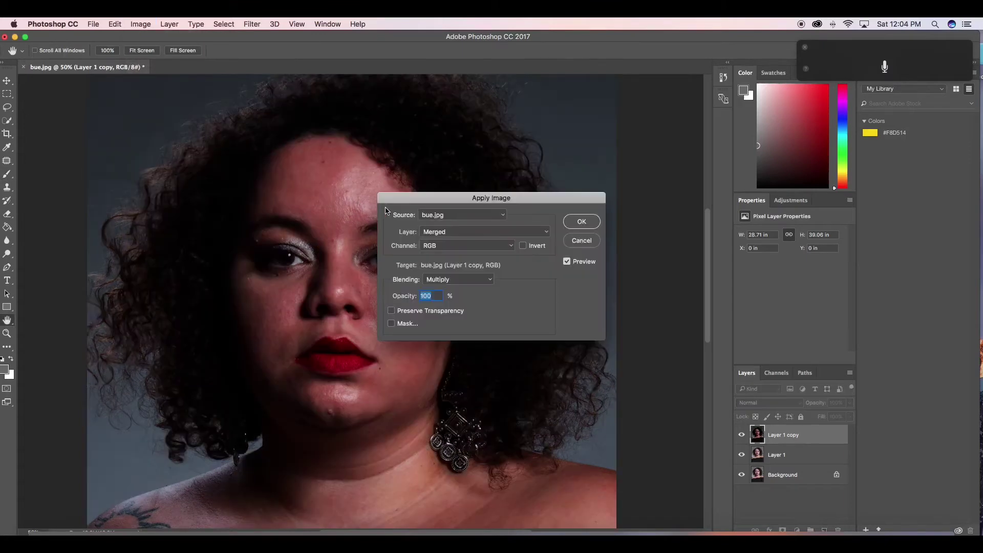
pyautogui.click(468, 233)
pyautogui.click(462, 255)
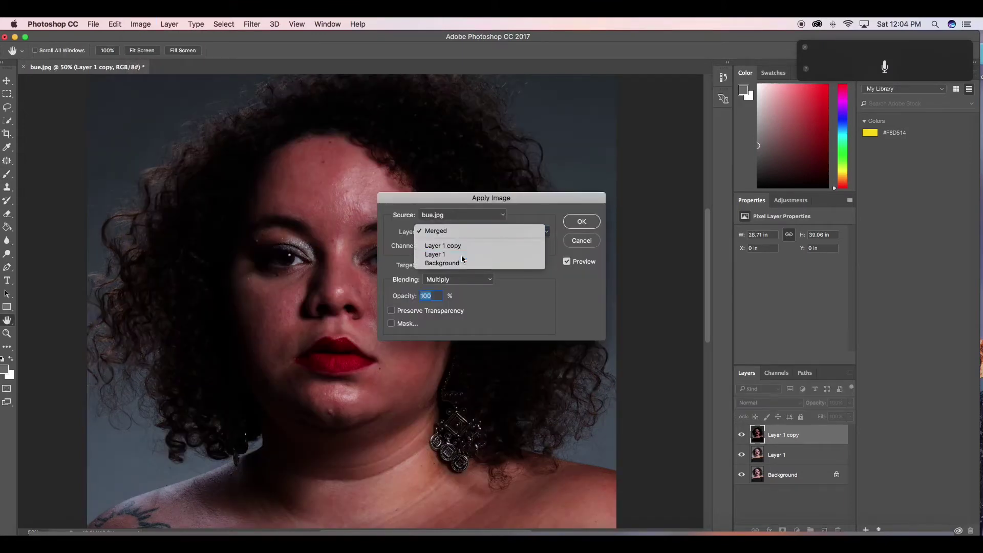
pyautogui.click(460, 279)
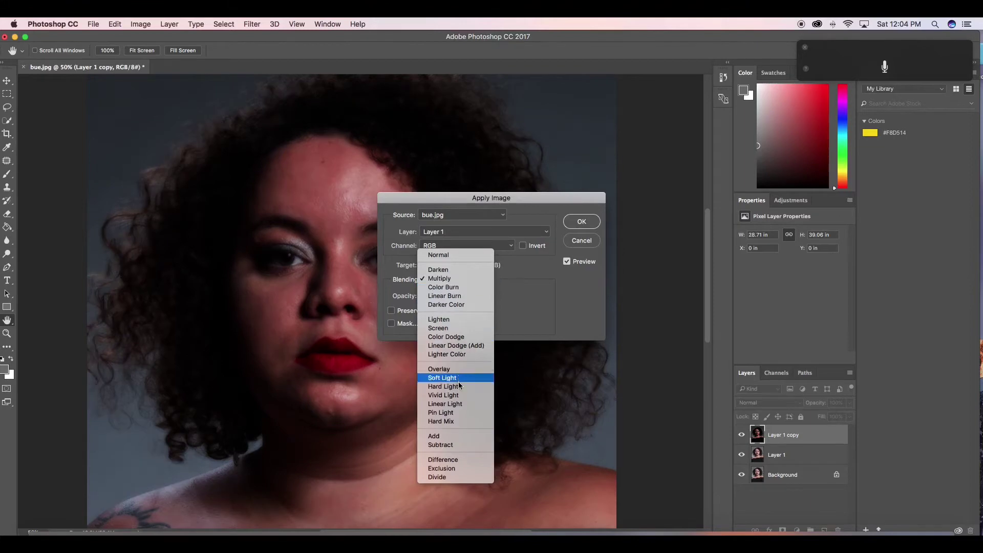
pyautogui.click(453, 444)
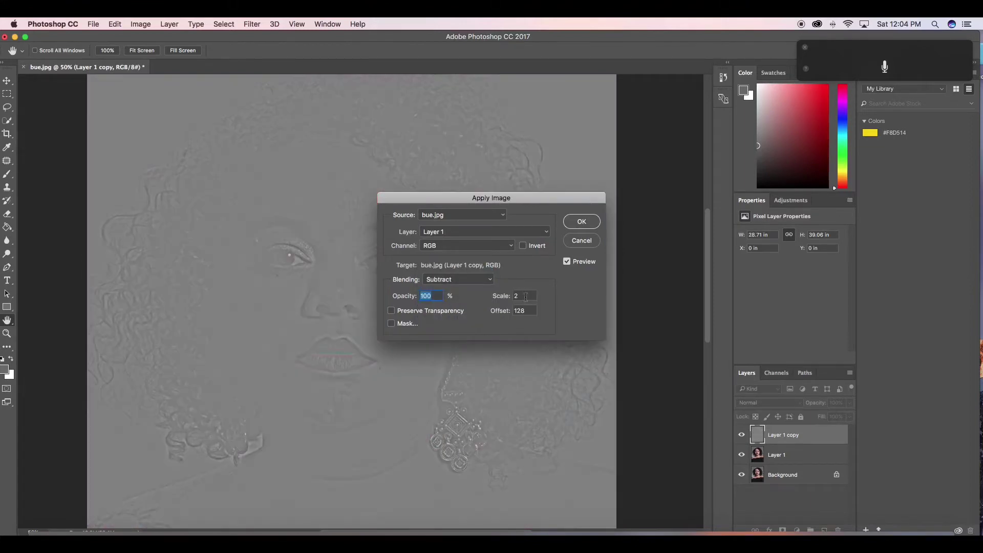
pyautogui.doubleClick(526, 297)
pyautogui.doubleClick(526, 311)
pyautogui.click(584, 222)
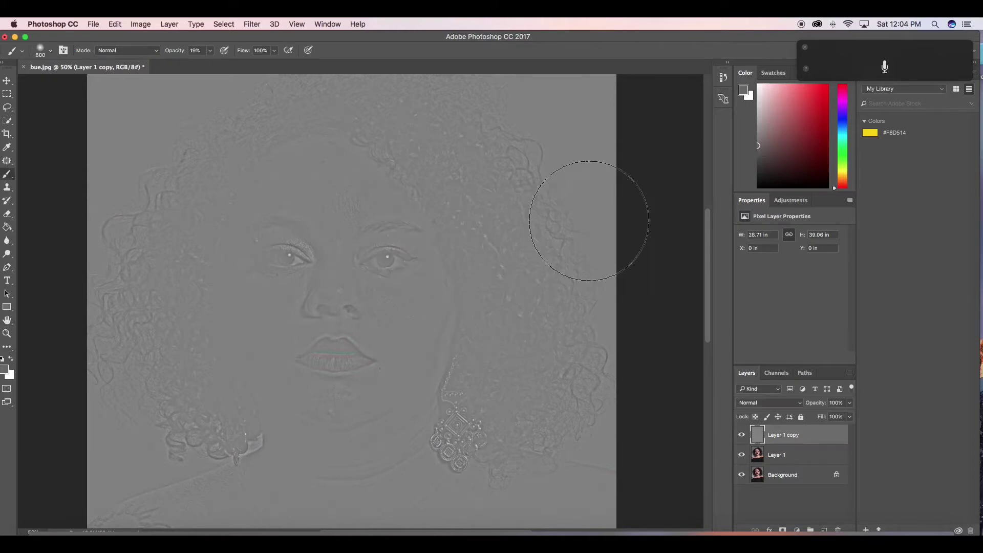
# Step: Set the blend mode of Layer 1 copy to Linear Light and compare the image with and without that layer
pyautogui.click(758, 405)
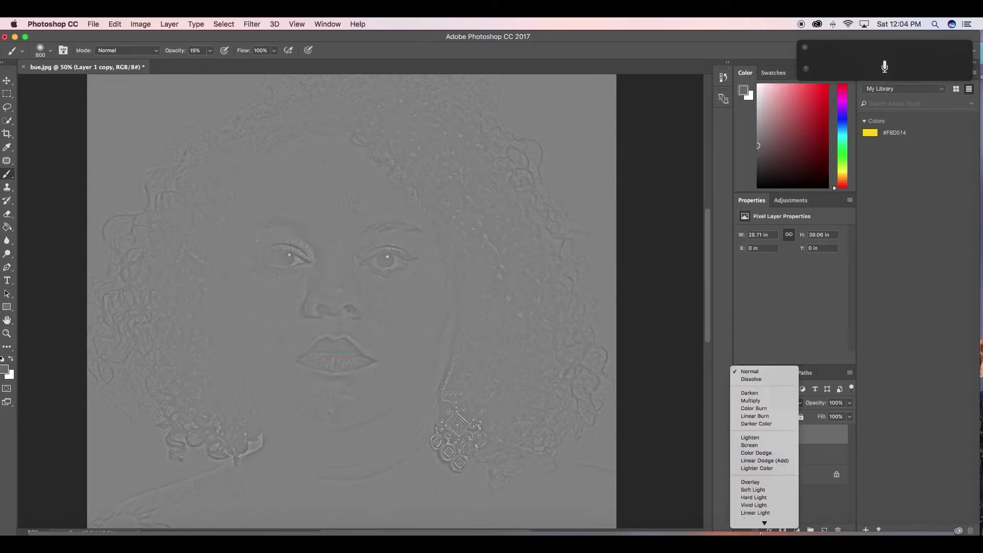
pyautogui.moveTo(764, 523)
pyautogui.click(765, 451)
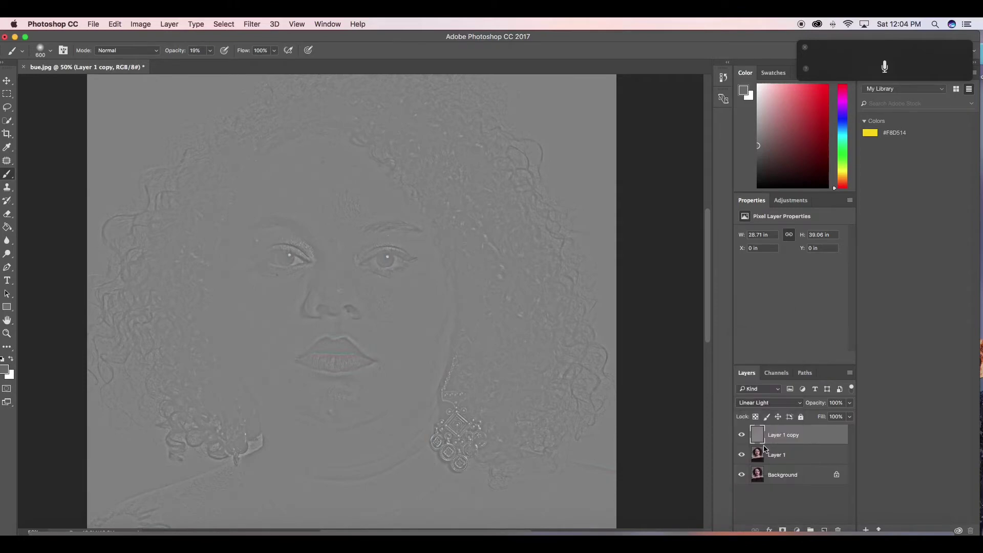
pyautogui.click(742, 454)
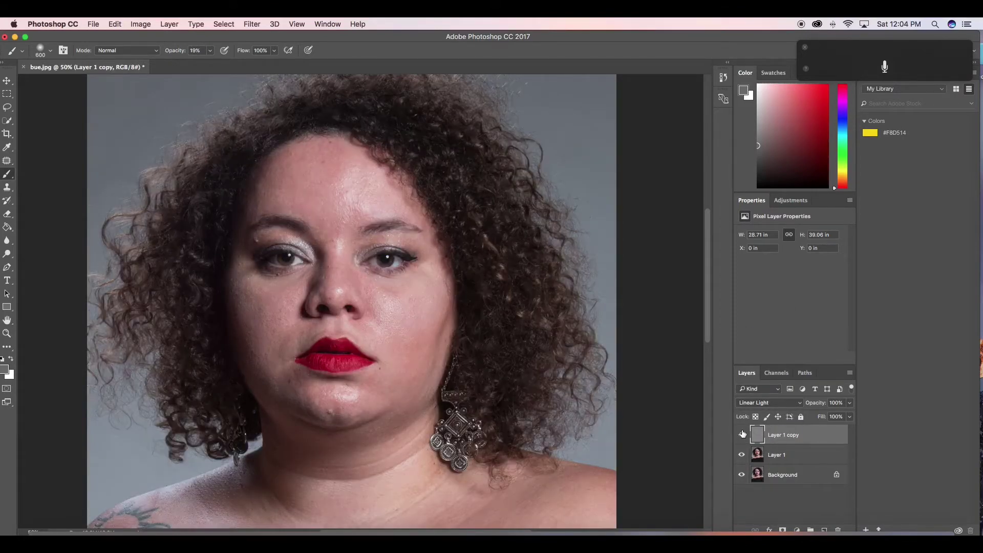
pyautogui.click(742, 434)
pyautogui.click(742, 435)
# Step: Remove the bright specks and blemishes on the brighter cheek of Layer 1 copy with the Patch tool
pyautogui.click(7, 160)
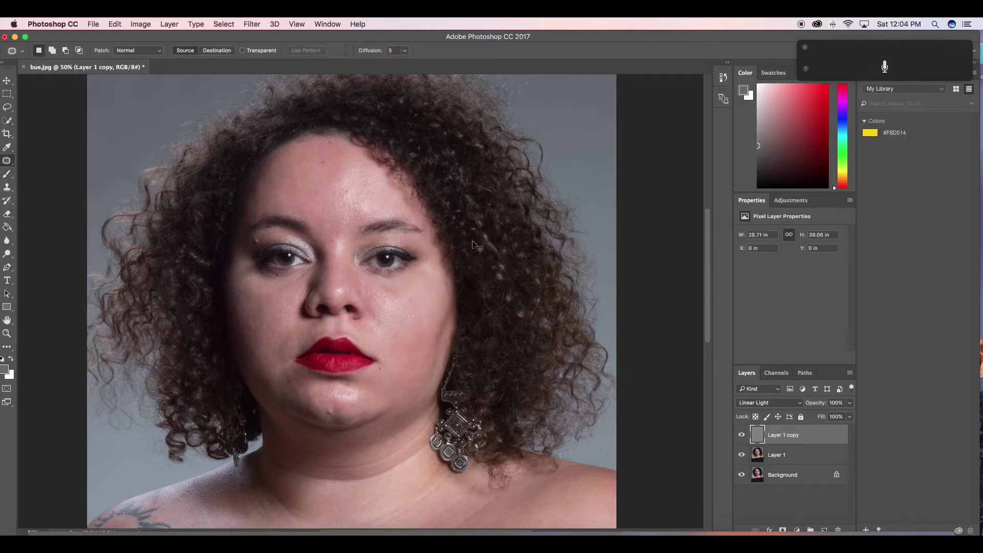
pyautogui.press('super+equal')
pyautogui.press('super+equal')
pyautogui.press('super+equal')
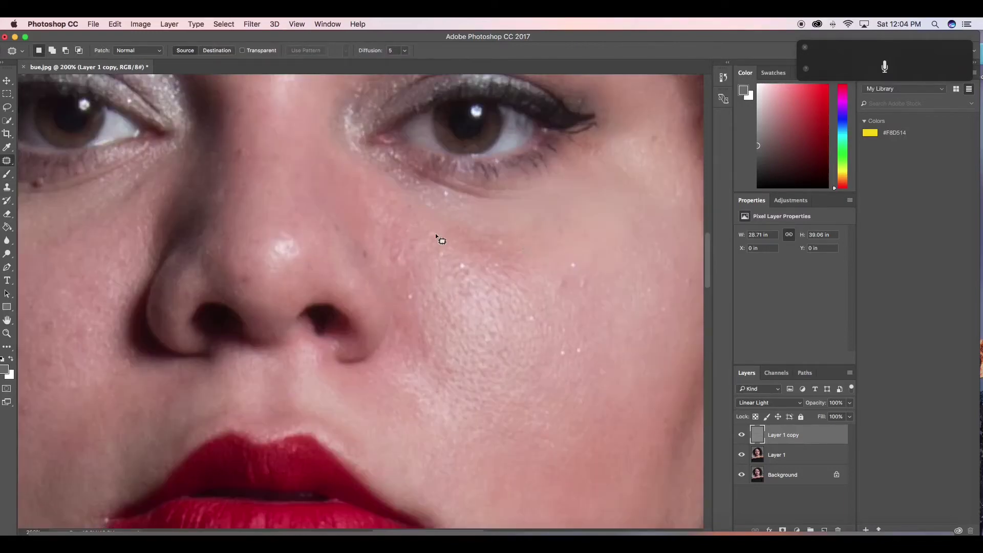
pyautogui.moveTo(479, 235); pyautogui.dragTo(359, 222)
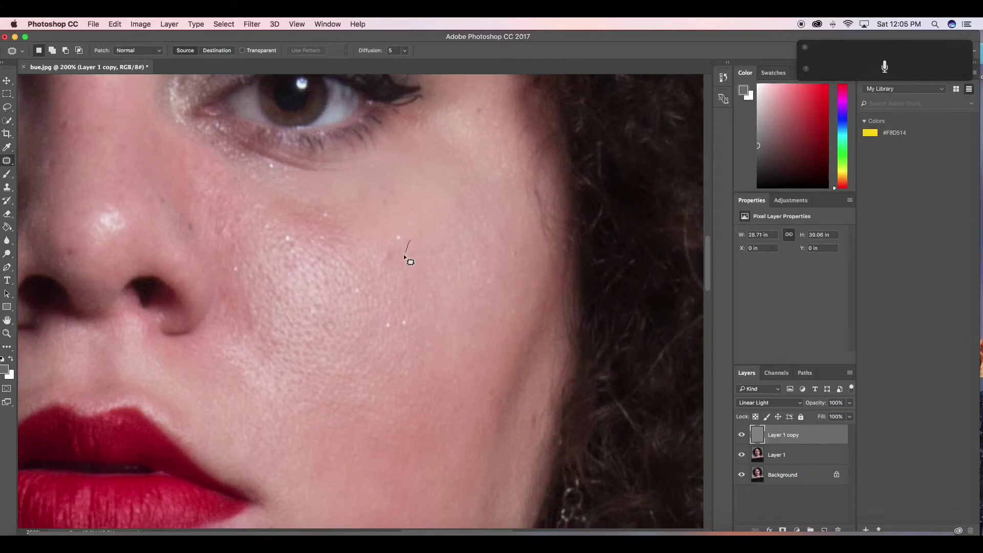
pyautogui.moveTo(427, 267); pyautogui.dragTo(375, 264)
pyautogui.moveTo(419, 223); pyautogui.dragTo(394, 237)
pyautogui.press('super+d')
pyautogui.scroll(3, 391, 183)
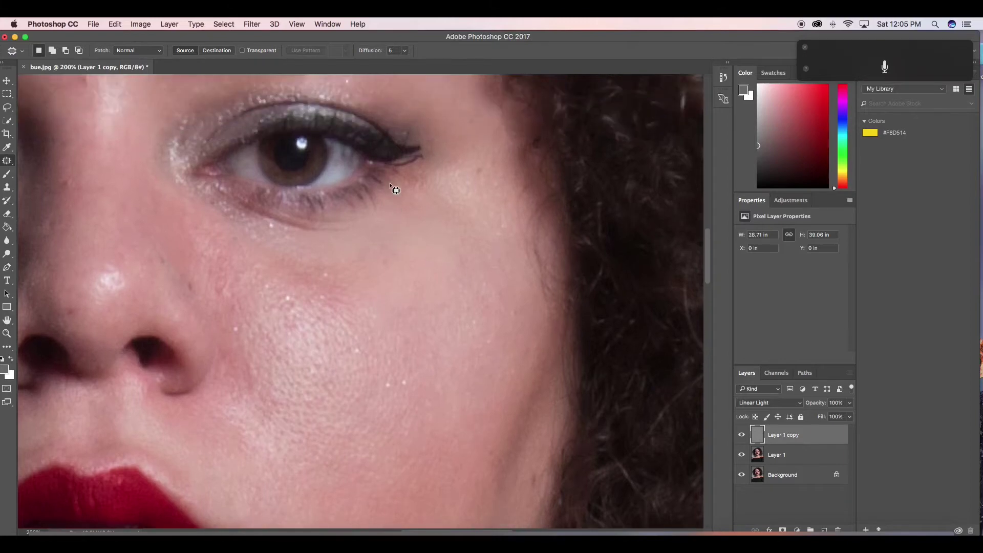
# Step: Patch the small blemishes near the outer eye corner, beside the nose and under the eye on the brighter side
pyautogui.moveTo(471, 176); pyautogui.dragTo(483, 166)
pyautogui.moveTo(480, 169); pyautogui.dragTo(474, 185)
pyautogui.press('super+d')
pyautogui.moveTo(231, 336)
pyautogui.mouseDown()
pyautogui.moveTo(244, 333)
pyautogui.moveTo(238, 346)
pyautogui.mouseUp()
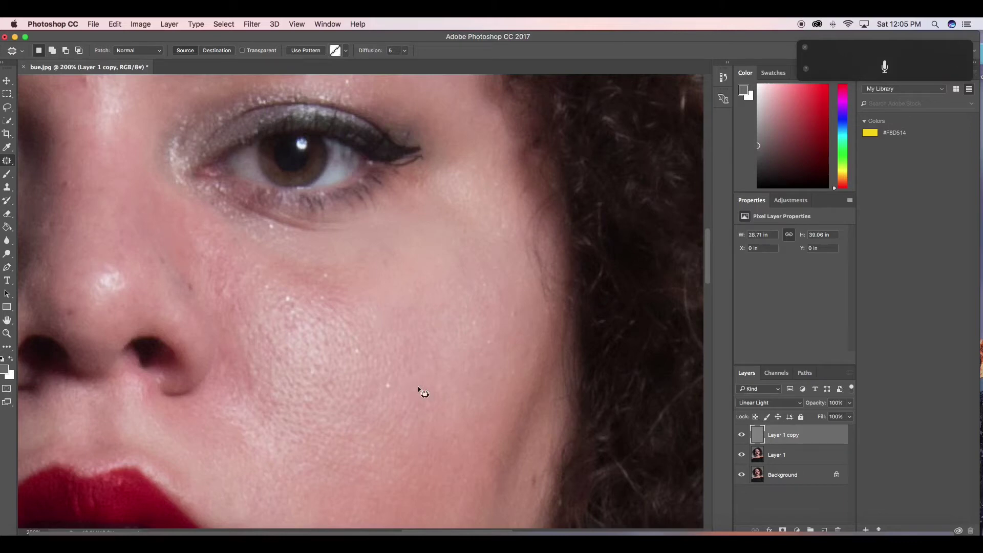
pyautogui.press('super+d')
pyautogui.moveTo(329, 225)
pyautogui.mouseDown()
pyautogui.moveTo(308, 229)
pyautogui.moveTo(353, 237)
pyautogui.moveTo(367, 228)
pyautogui.moveTo(359, 226)
pyautogui.mouseUp()
pyautogui.press('super+d')
# Step: Patch the blemishes on the shaded cheek
pyautogui.moveTo(228, 241); pyautogui.dragTo(434, 246)
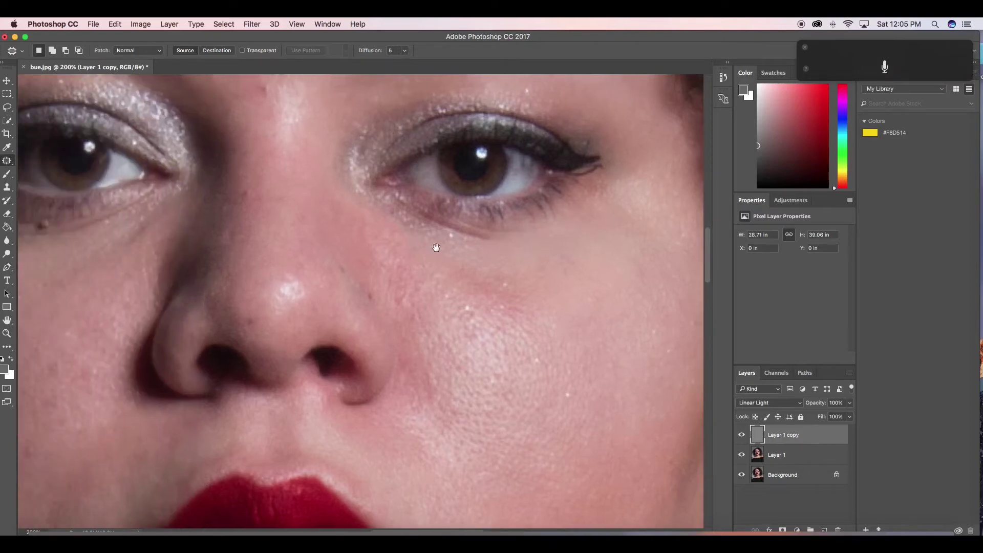
pyautogui.moveTo(75, 267); pyautogui.dragTo(215, 232)
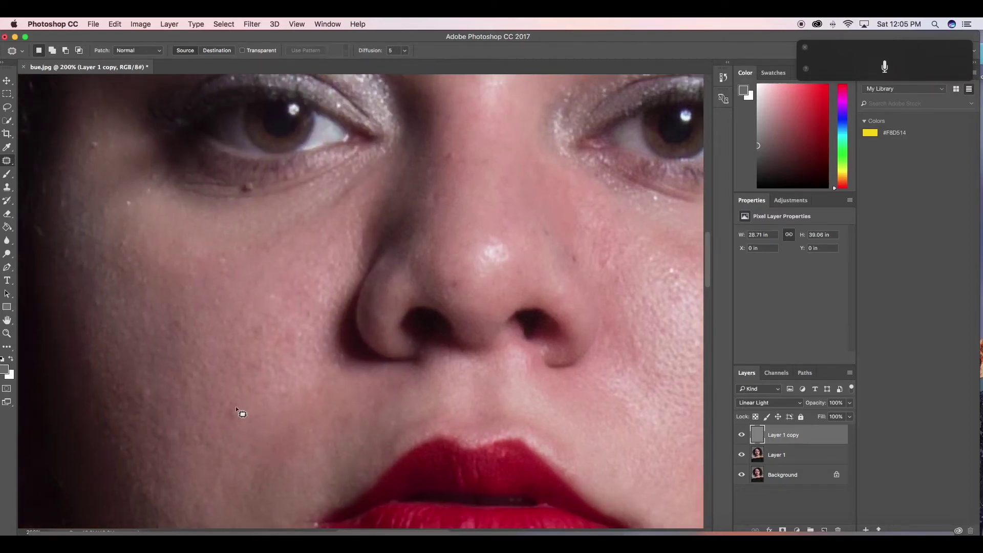
pyautogui.moveTo(224, 419)
pyautogui.mouseDown()
pyautogui.moveTo(274, 386)
pyautogui.moveTo(277, 401)
pyautogui.moveTo(293, 398)
pyautogui.moveTo(293, 387)
pyautogui.moveTo(270, 416)
pyautogui.mouseUp()
pyautogui.click(151, 382)
pyautogui.moveTo(165, 394); pyautogui.dragTo(146, 379)
pyautogui.moveTo(148, 392); pyautogui.dragTo(173, 397)
pyautogui.press('super+d')
# Step: Patch the blemishes on the bridge of the nose and the spot on the forehead above the brows
pyautogui.moveTo(380, 331); pyautogui.dragTo(312, 418)
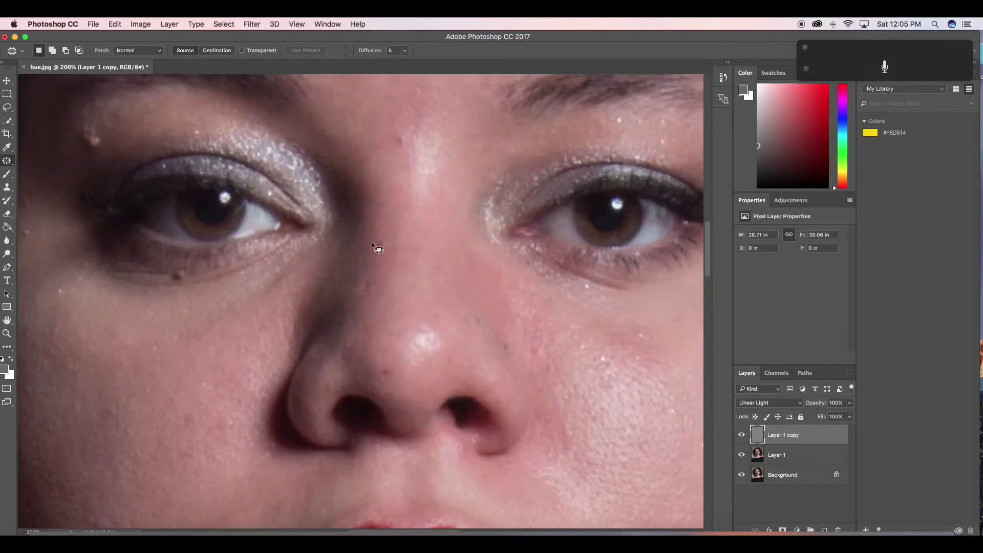
pyautogui.moveTo(378, 279)
pyautogui.mouseDown()
pyautogui.moveTo(373, 292)
pyautogui.moveTo(385, 302)
pyautogui.mouseUp()
pyautogui.moveTo(385, 241)
pyautogui.mouseDown()
pyautogui.moveTo(377, 260)
pyautogui.moveTo(383, 242)
pyautogui.mouseUp()
pyautogui.press('cmd+d')
pyautogui.scroll(8, 398, 180)
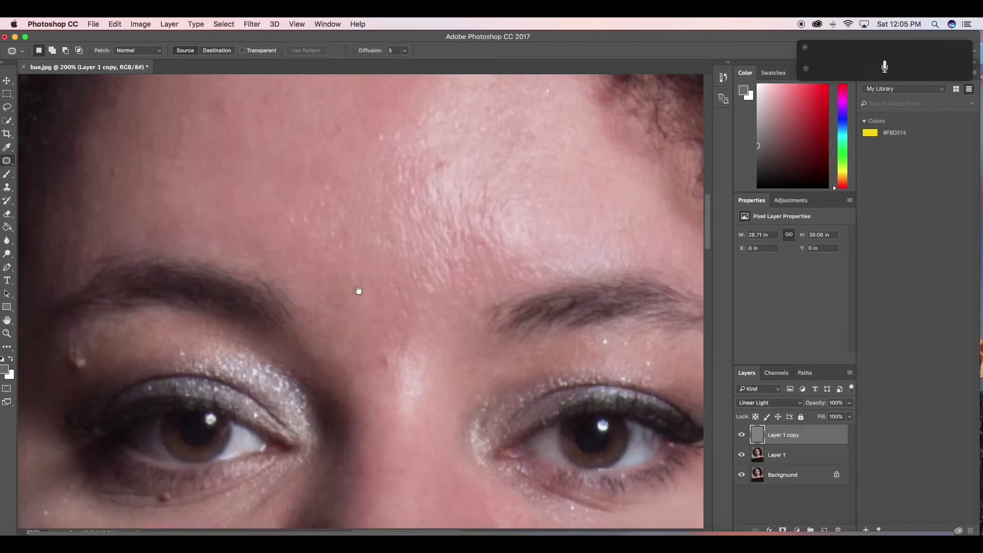
pyautogui.moveTo(446, 183)
pyautogui.mouseDown()
pyautogui.moveTo(449, 160)
pyautogui.moveTo(463, 192)
pyautogui.mouseUp()
pyautogui.press('super+d')
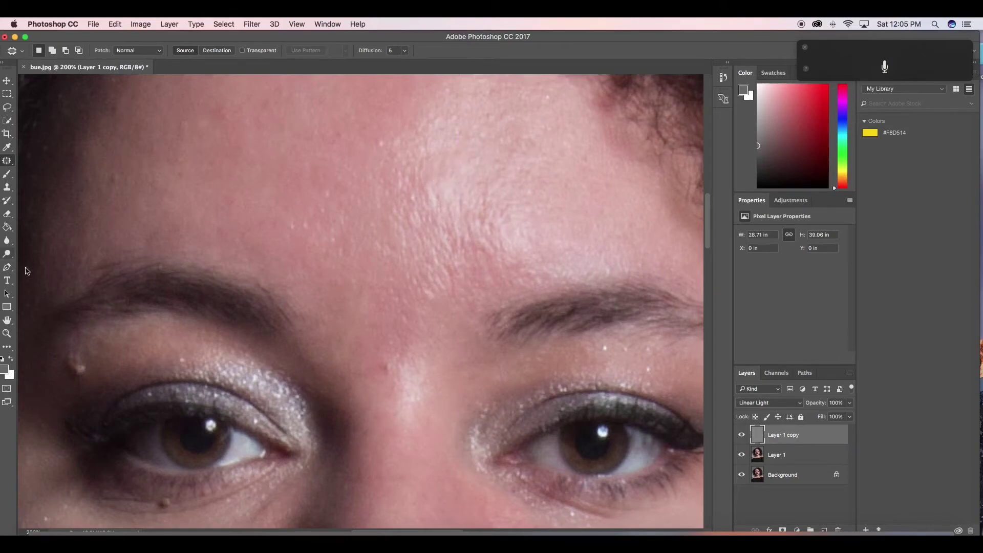
# Step: Compare the whole portrait with Layer 1 copy hidden and shown
pyautogui.press('super+minus')
pyautogui.press('super+minus')
pyautogui.press('super+minus')
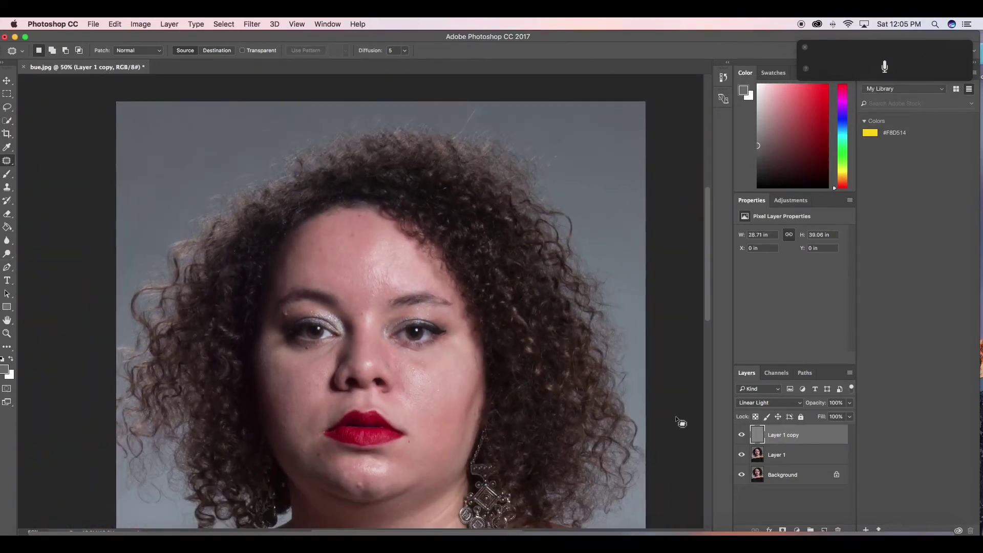
pyautogui.click(742, 435)
pyautogui.click(742, 435)
# Step: Make the blurred Layer 1 active and switch to the Lasso tool for work on the face
pyautogui.click(813, 455)
pyautogui.press('super+equal')
pyautogui.press('super+equal')
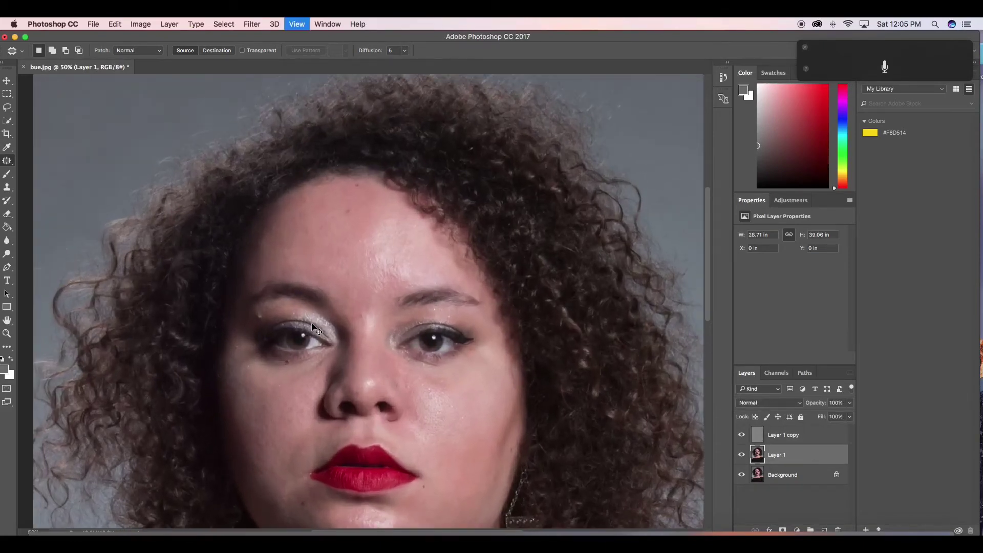
pyautogui.scroll(-5, 367, 318)
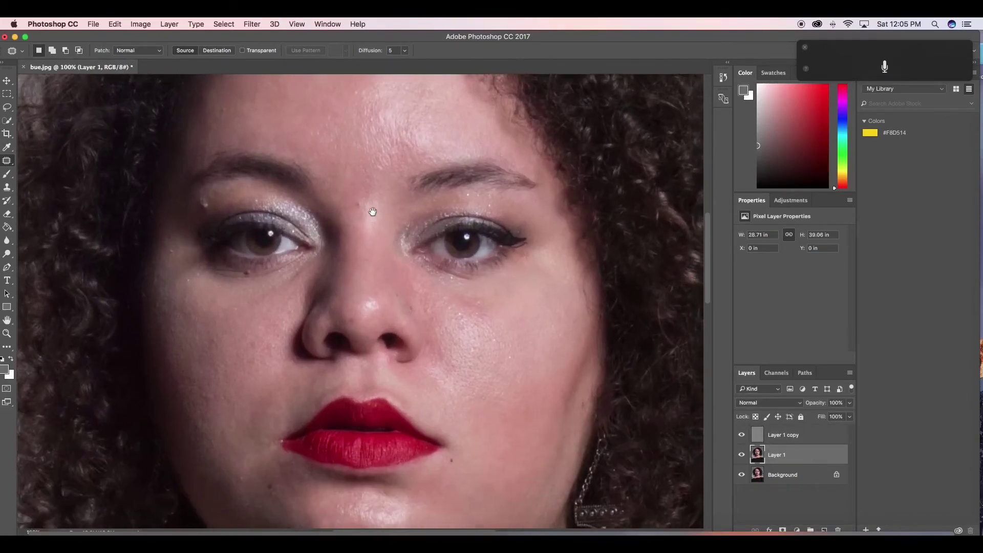
pyautogui.click(8, 106)
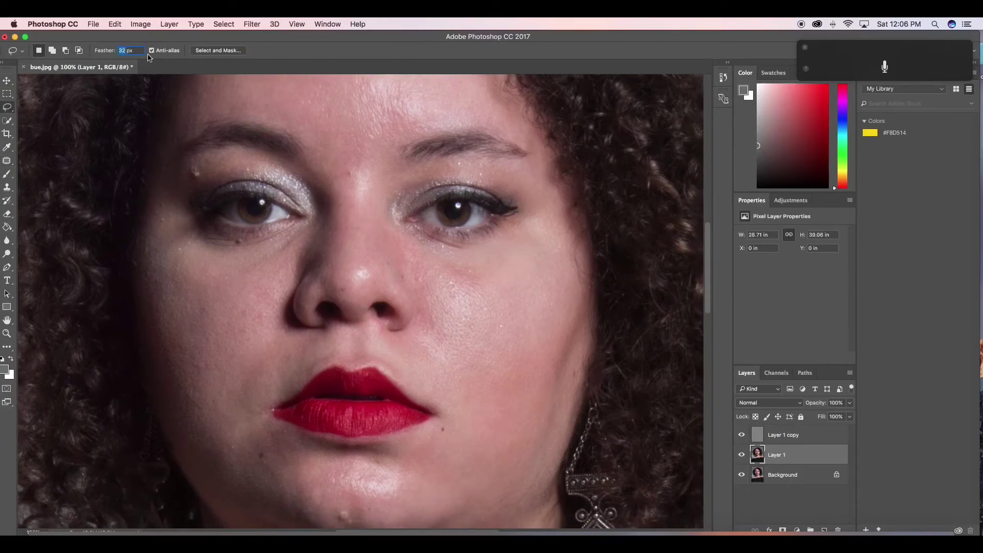
# Step: Try a 10 px feather on a lasso selection of the brighter cheek, preview its edge in Quick Mask and deselect
pyautogui.write('10')
pyautogui.moveTo(526, 246)
pyautogui.mouseDown()
pyautogui.moveTo(435, 345)
pyautogui.moveTo(573, 327)
pyautogui.moveTo(539, 251)
pyautogui.mouseUp()
pyautogui.press('q')
pyautogui.press('q')
pyautogui.click(356, 143)
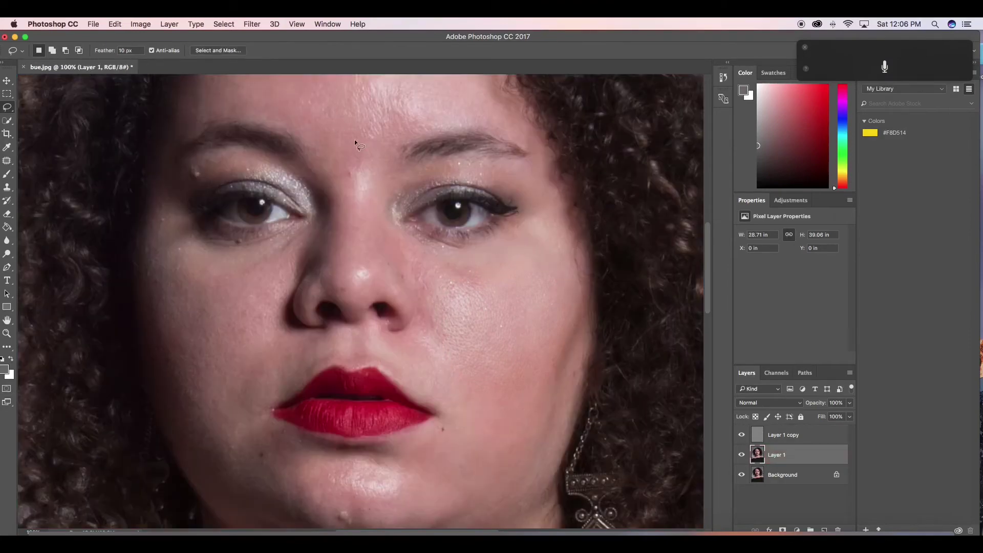
# Step: Set the lasso feather to 32 px, outline the brighter cheek and preview the selection's soft edge in Quick Mask
pyautogui.doubleClick(126, 51)
pyautogui.write('32')
pyautogui.moveTo(525, 254)
pyautogui.mouseDown()
pyautogui.moveTo(462, 319)
pyautogui.moveTo(471, 386)
pyautogui.moveTo(568, 322)
pyautogui.moveTo(556, 257)
pyautogui.mouseUp()
pyautogui.press('q')
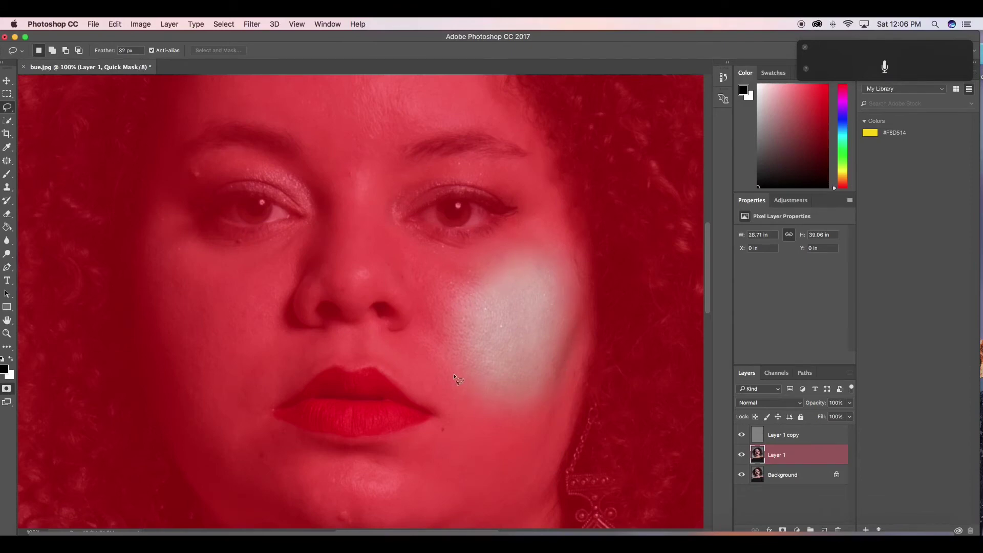
pyautogui.press('q')
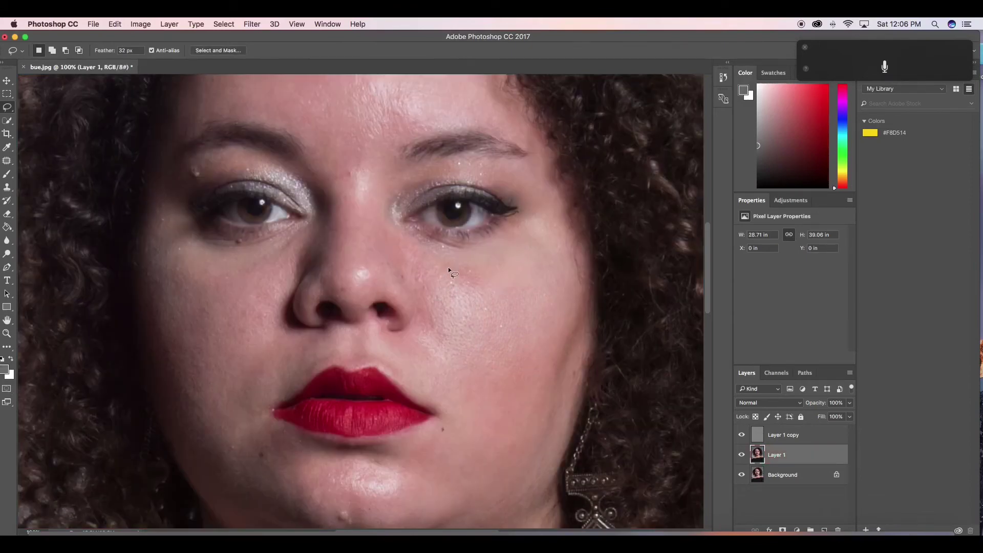
# Step: Lasso the brighter cheek below the eye, soften it with a 13.4 px Gaussian Blur on Layer 1, and deselect
pyautogui.moveTo(538, 231); pyautogui.dragTo(426, 242)
pyautogui.moveTo(448, 372); pyautogui.dragTo(493, 333)
pyautogui.moveTo(560, 248); pyautogui.dragTo(568, 234)
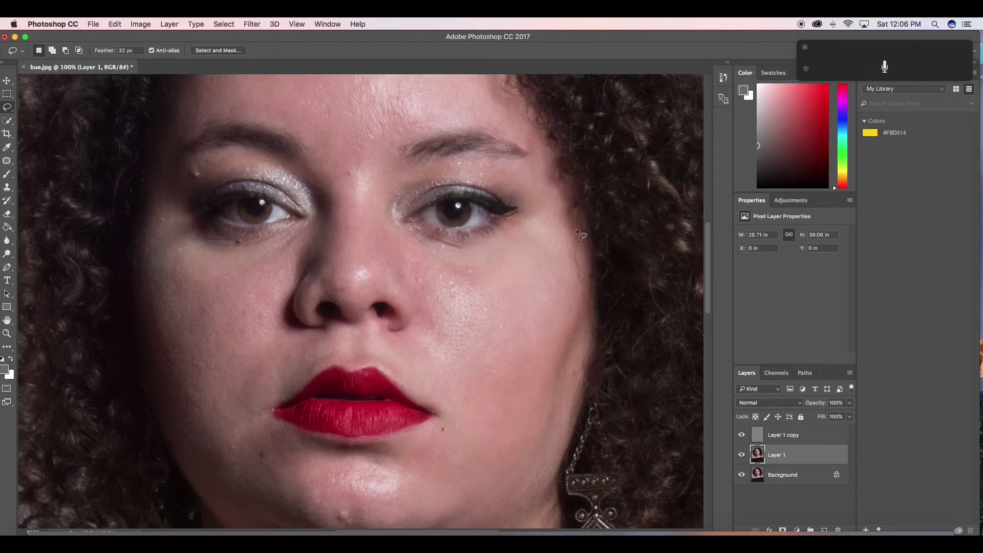
pyautogui.click(252, 25)
pyautogui.moveTo(287, 145)
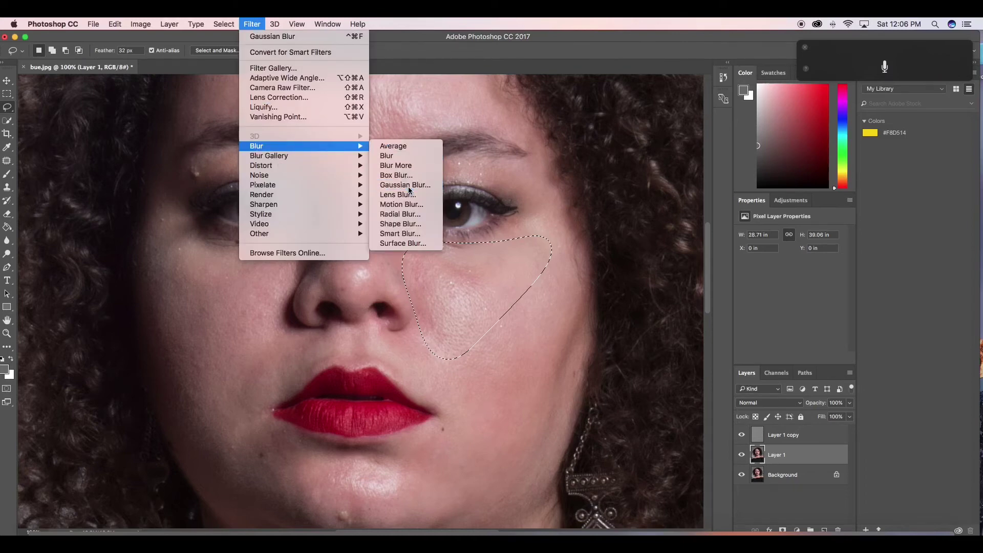
pyautogui.click(404, 184)
pyautogui.moveTo(511, 180); pyautogui.dragTo(651, 182)
pyautogui.moveTo(615, 338); pyautogui.dragTo(623, 340)
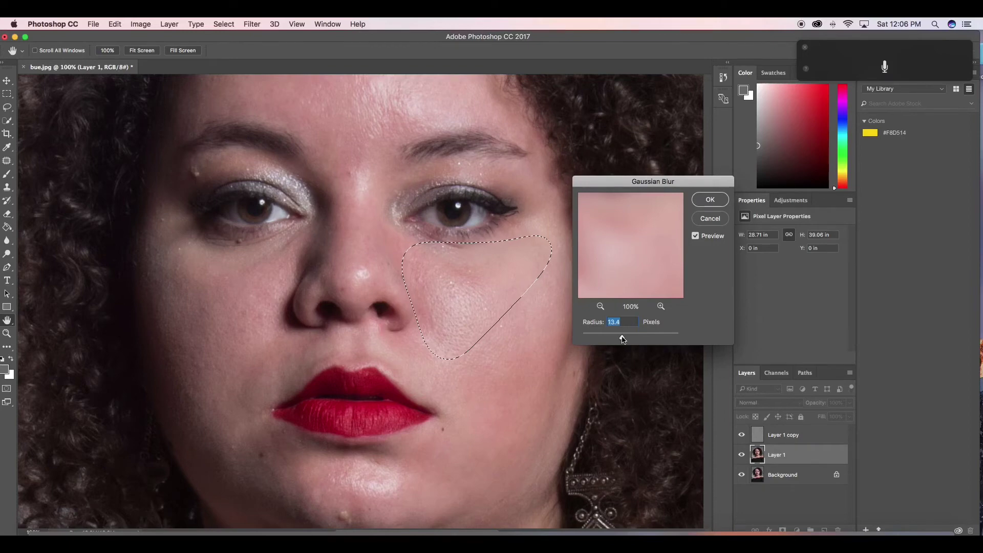
pyautogui.click(710, 199)
pyautogui.press('super+d')
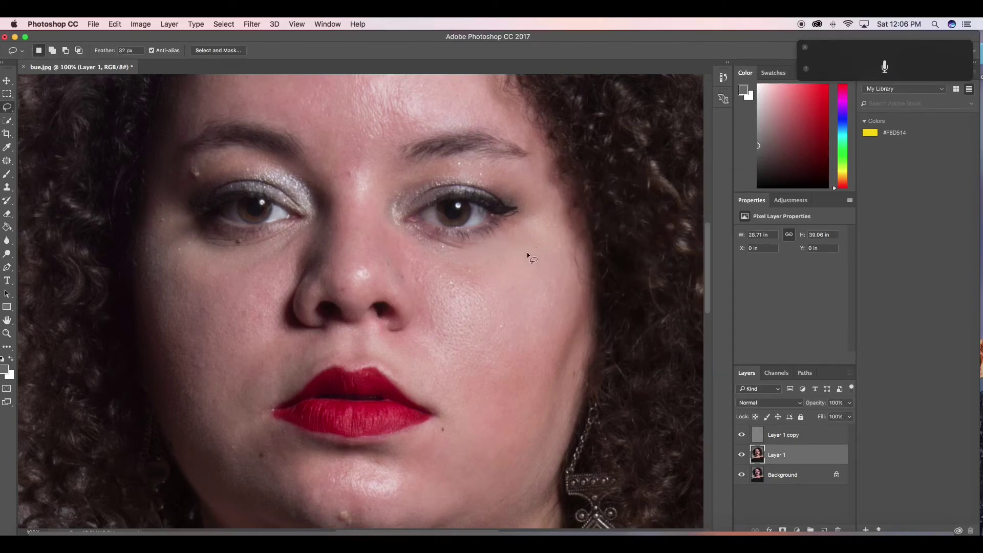
# Step: Lasso the outer part of the brighter cheek down to the jaw and apply a Gaussian Blur of about 40 px
pyautogui.moveTo(537, 247)
pyautogui.mouseDown()
pyautogui.moveTo(464, 356)
pyautogui.moveTo(455, 428)
pyautogui.moveTo(462, 467)
pyautogui.moveTo(477, 478)
pyautogui.mouseUp()
pyautogui.moveTo(567, 239); pyautogui.dragTo(545, 251)
pyautogui.click(242, 23)
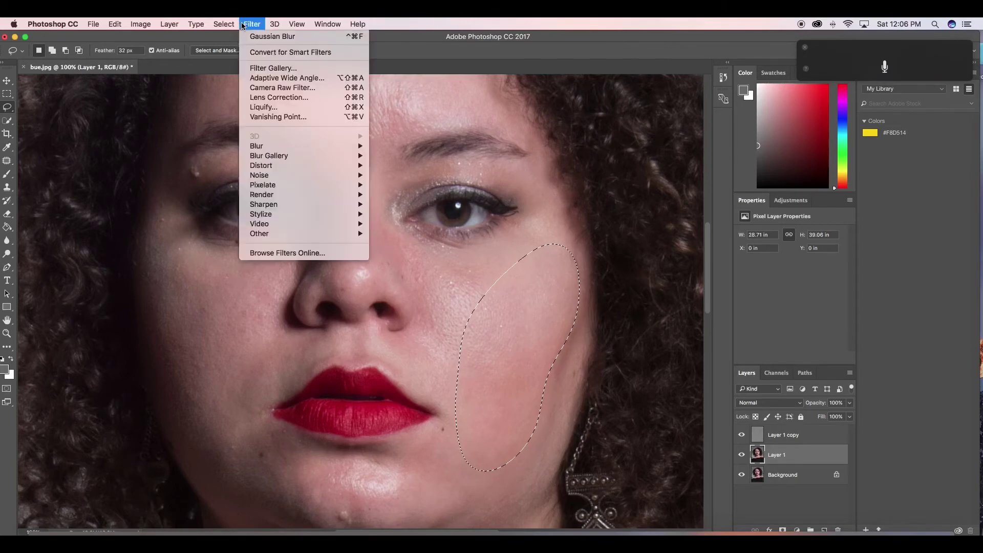
pyautogui.moveTo(282, 146)
pyautogui.click(392, 176)
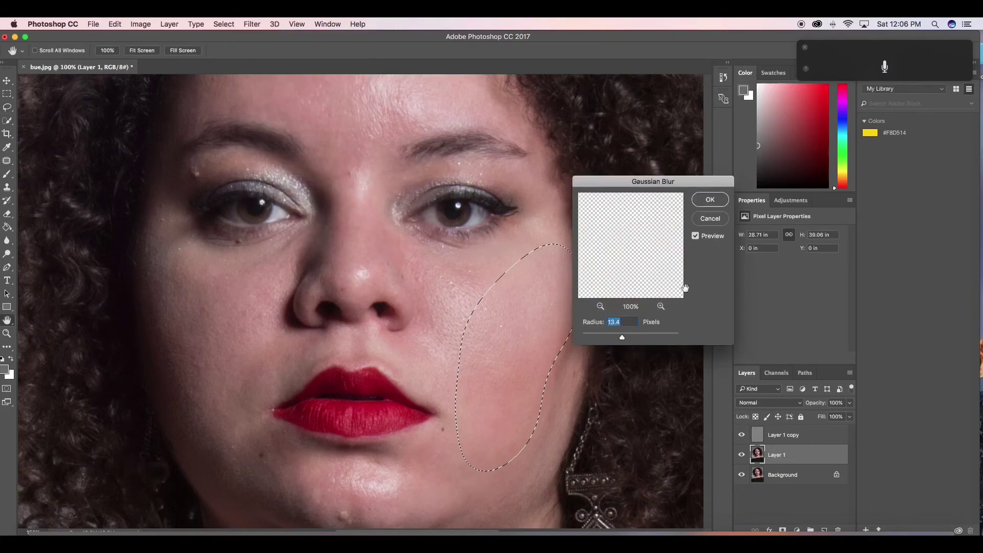
pyautogui.moveTo(623, 337); pyautogui.dragTo(633, 338)
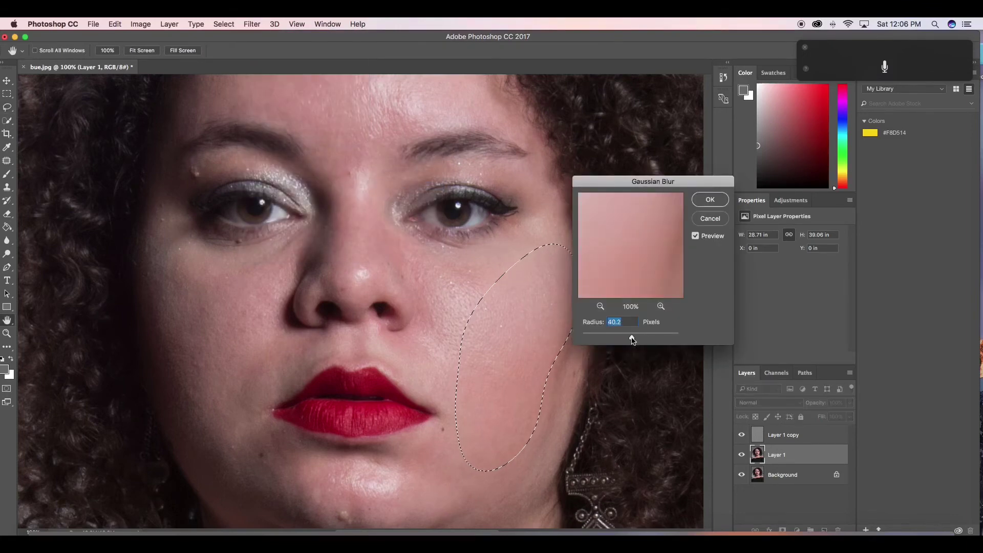
pyautogui.click(712, 200)
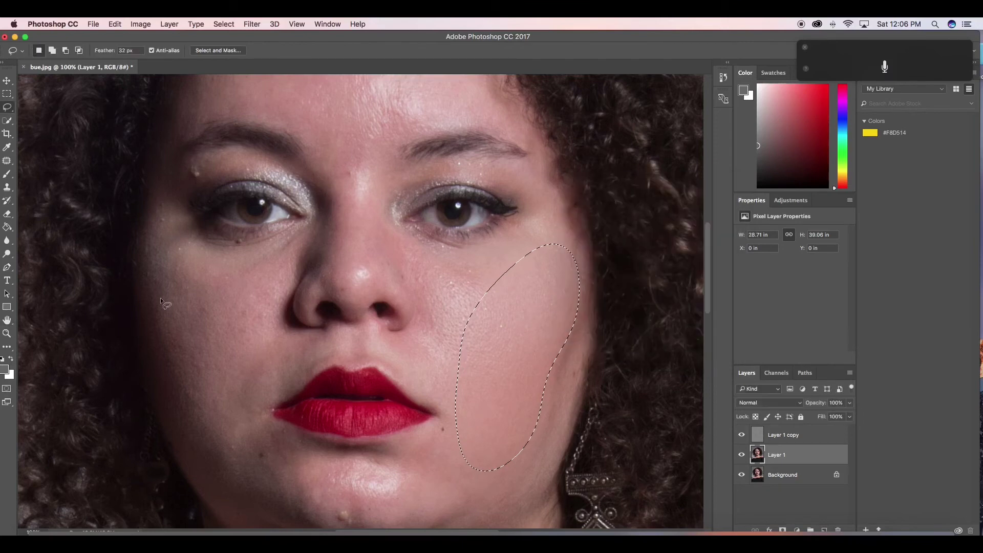
# Step: Lasso the darker cheek between the eye, nose and mouth corner and apply a 20.4 px Gaussian Blur
pyautogui.moveTo(235, 250)
pyautogui.mouseDown()
pyautogui.moveTo(168, 245)
pyautogui.moveTo(157, 286)
pyautogui.moveTo(217, 434)
pyautogui.mouseUp()
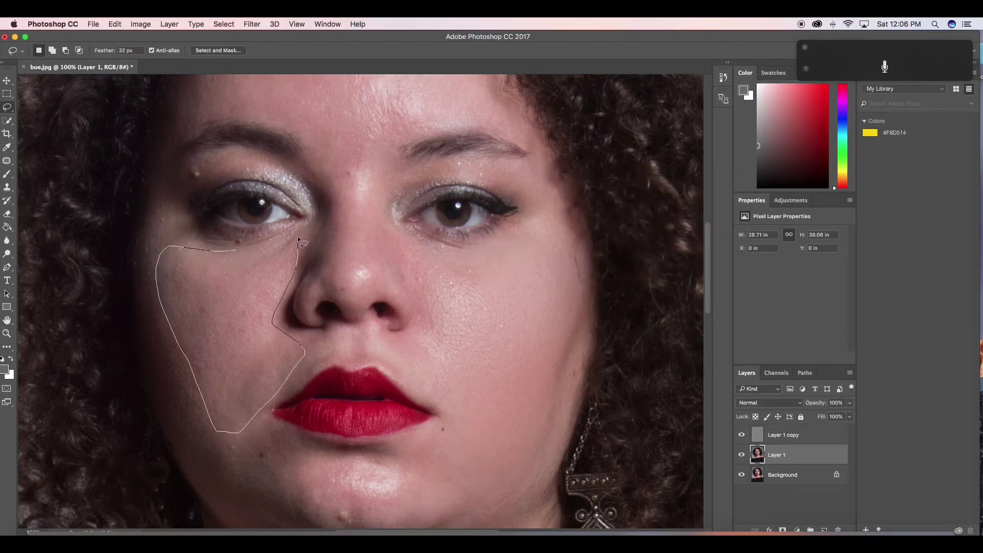
pyautogui.moveTo(298, 237); pyautogui.dragTo(296, 240)
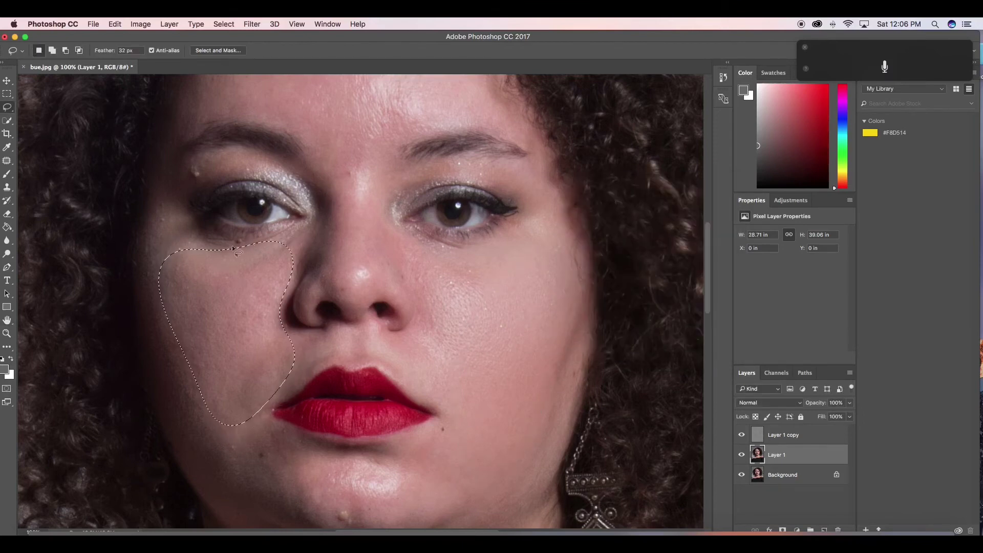
pyautogui.click(251, 24)
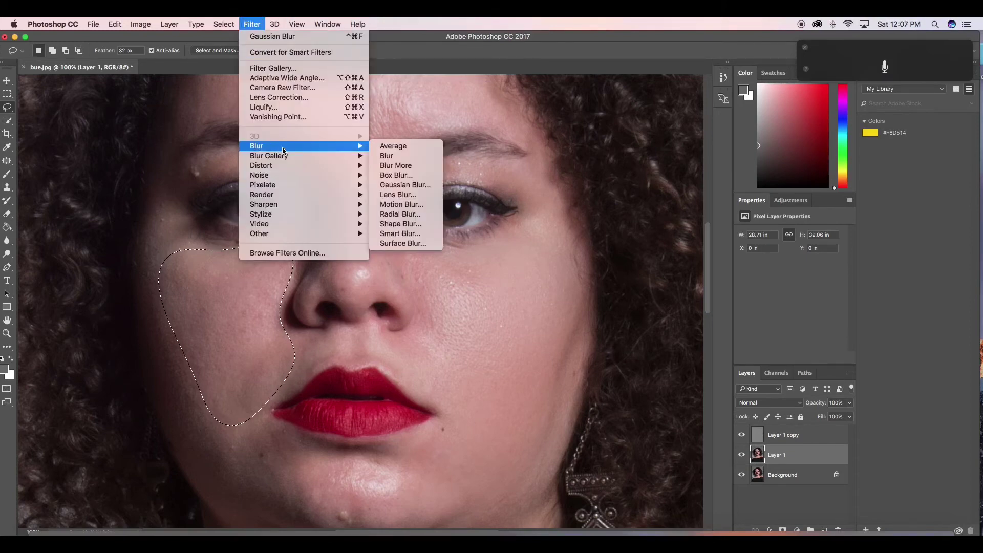
pyautogui.click(416, 186)
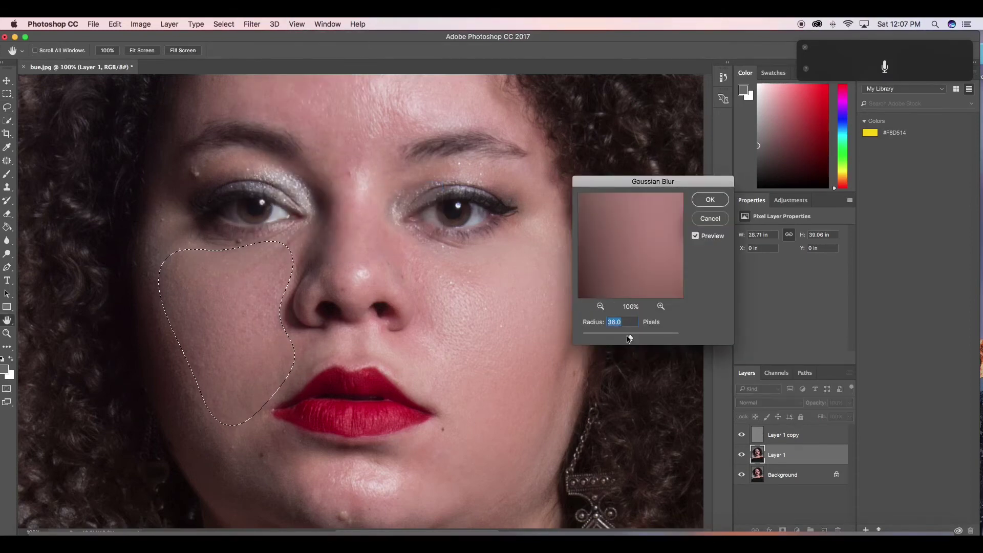
pyautogui.moveTo(631, 337); pyautogui.dragTo(625, 339)
pyautogui.click(711, 213)
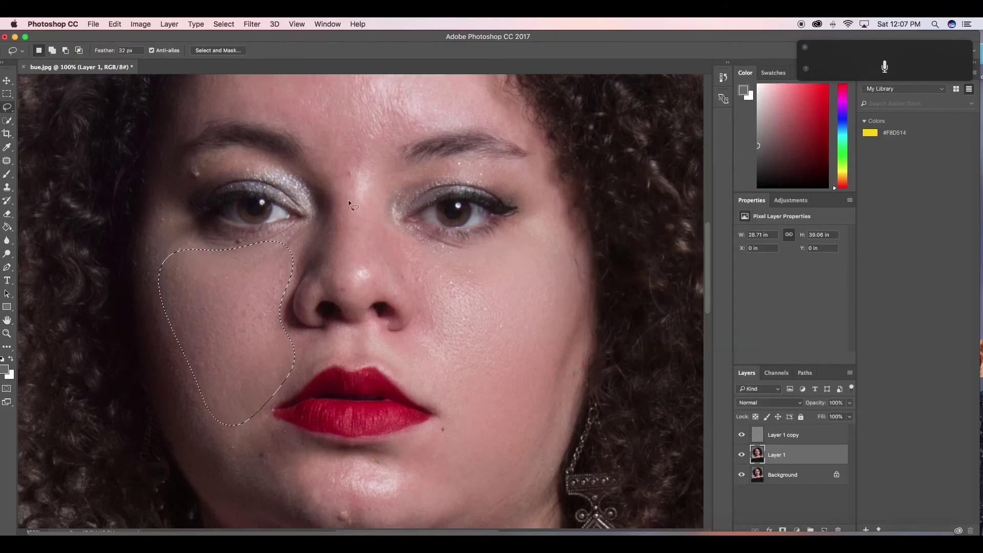
# Step: Lasso the forehead down to between the eyebrows, apply a 20.4 px Gaussian Blur, and deselect
pyautogui.scroll(5, 350, 196)
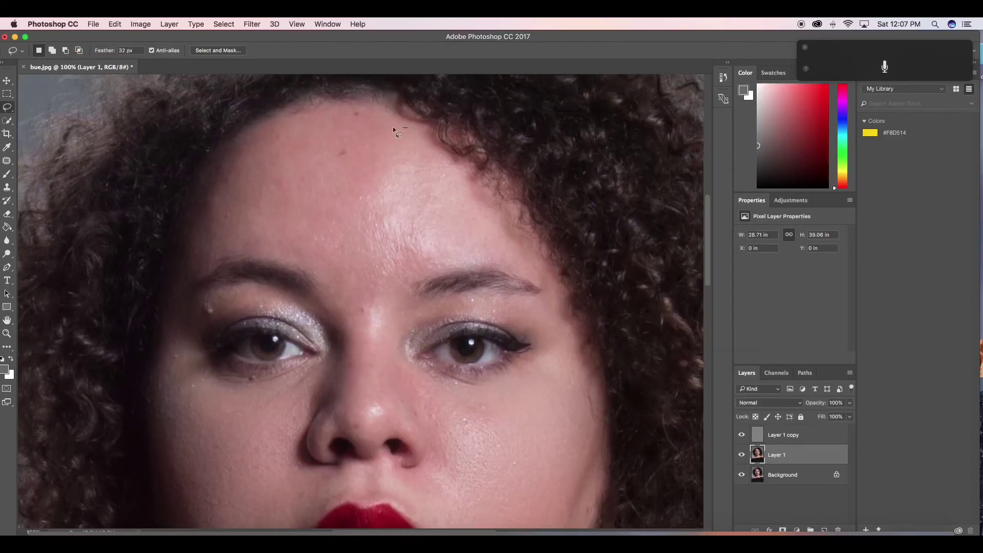
pyautogui.moveTo(257, 161)
pyautogui.mouseDown()
pyautogui.moveTo(213, 201)
pyautogui.moveTo(217, 238)
pyautogui.mouseUp()
pyautogui.moveTo(311, 272); pyautogui.dragTo(352, 314)
pyautogui.moveTo(396, 131); pyautogui.dragTo(400, 131)
pyautogui.click(252, 24)
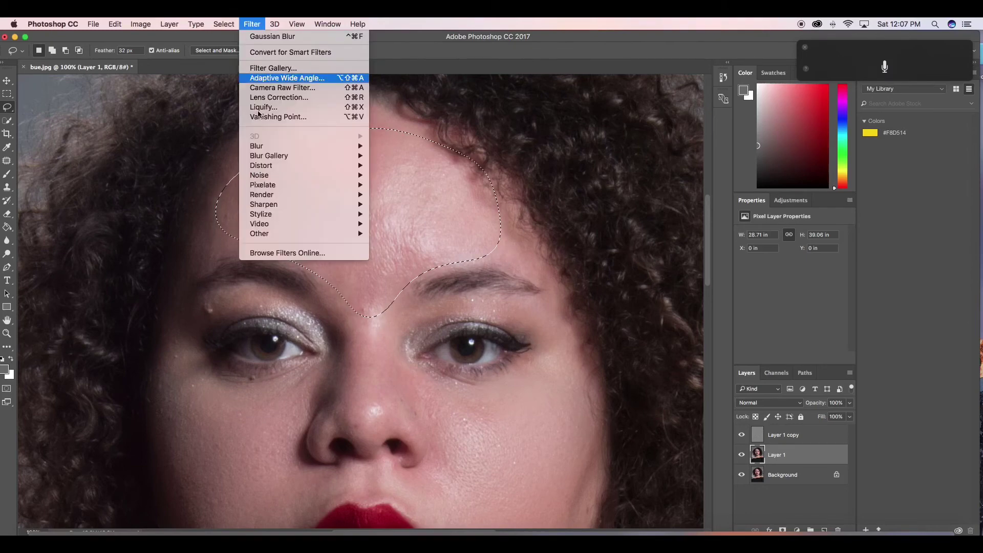
pyautogui.moveTo(331, 156)
pyautogui.click(396, 184)
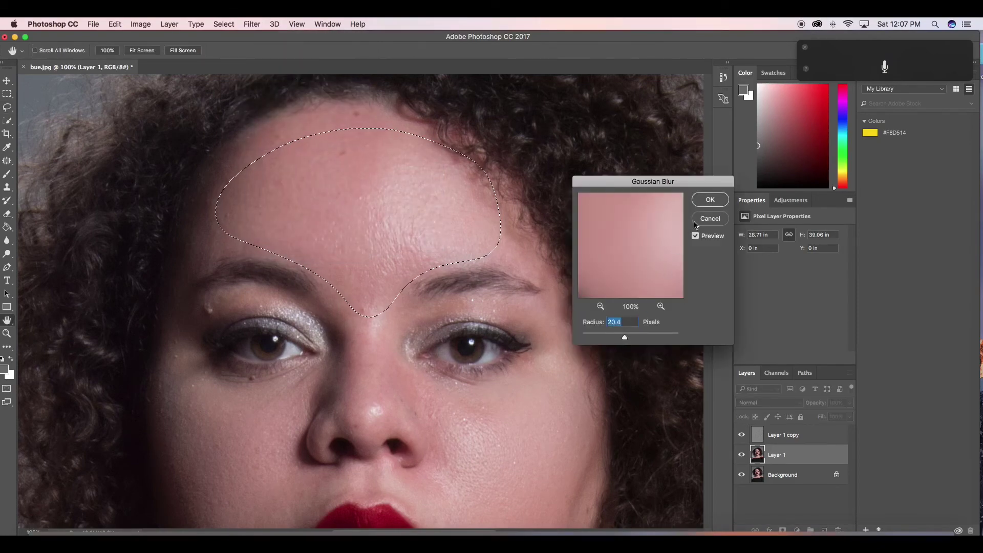
pyautogui.press('Return')
pyautogui.press('super+d')
# Step: Lasso the nose from the bridge to just above the nostrils, apply a 13.4 px Gaussian Blur, and deselect
pyautogui.scroll(-5, 346, 190)
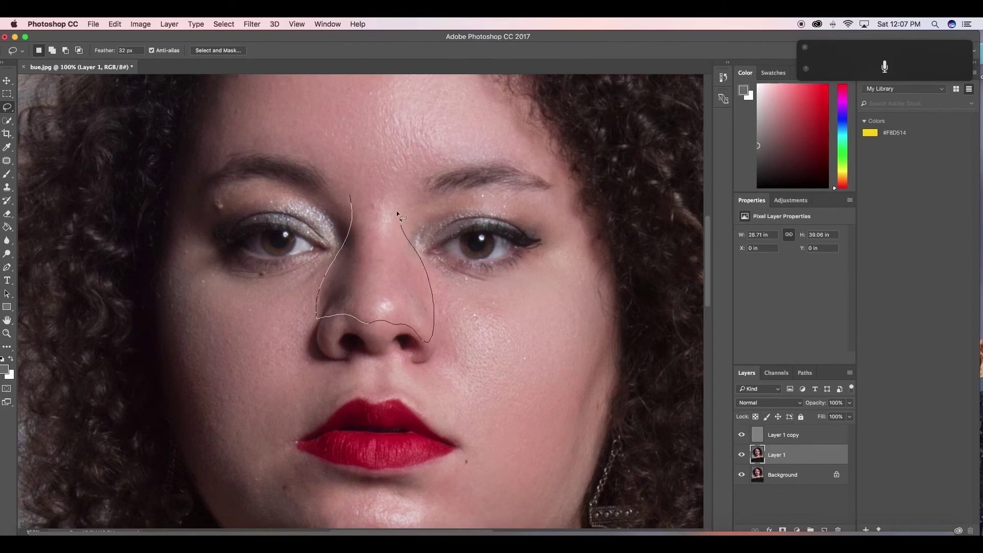
pyautogui.moveTo(397, 214); pyautogui.dragTo(394, 196)
pyautogui.click(252, 24)
pyautogui.moveTo(296, 149)
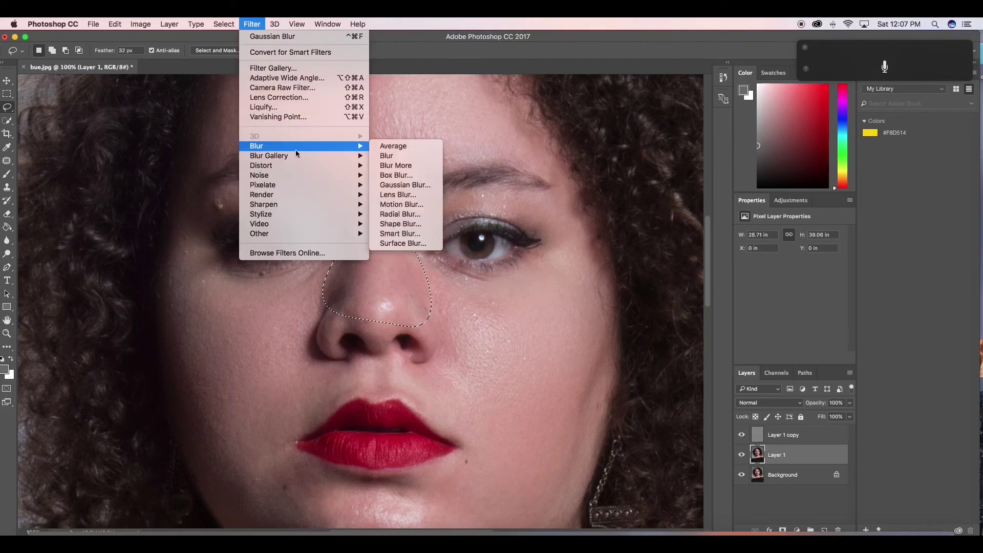
pyautogui.click(405, 185)
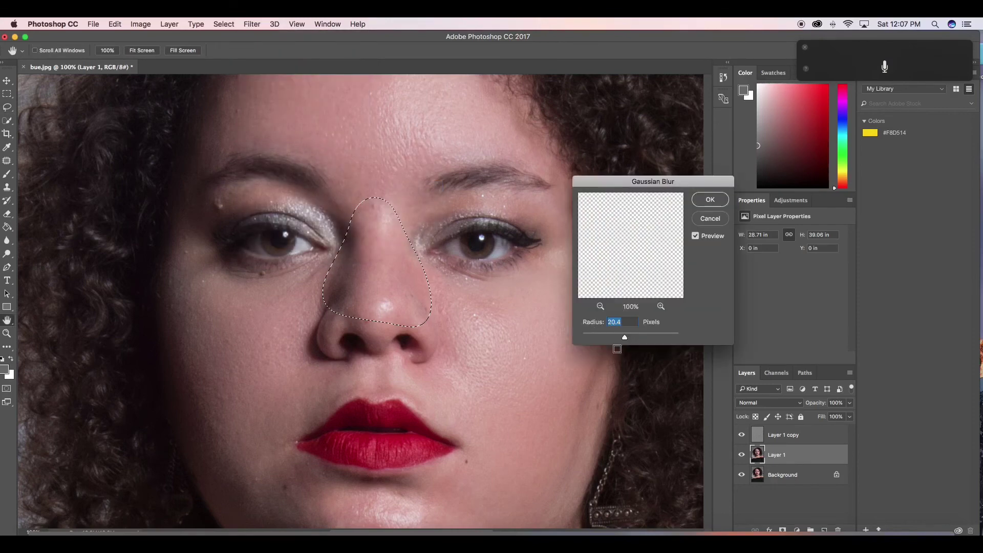
pyautogui.click(710, 200)
pyautogui.hotkey('ctrl', 'd')
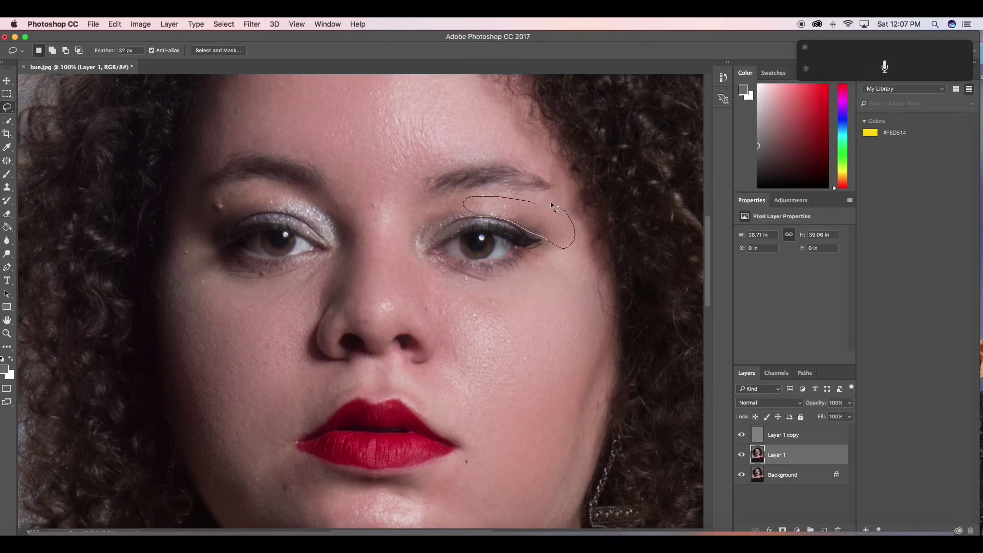
# Step: Lasso the outer eyelid area on the brighter side of the face and apply a 13.4 px Gaussian Blur
pyautogui.moveTo(552, 205); pyautogui.dragTo(532, 202)
pyautogui.click(252, 25)
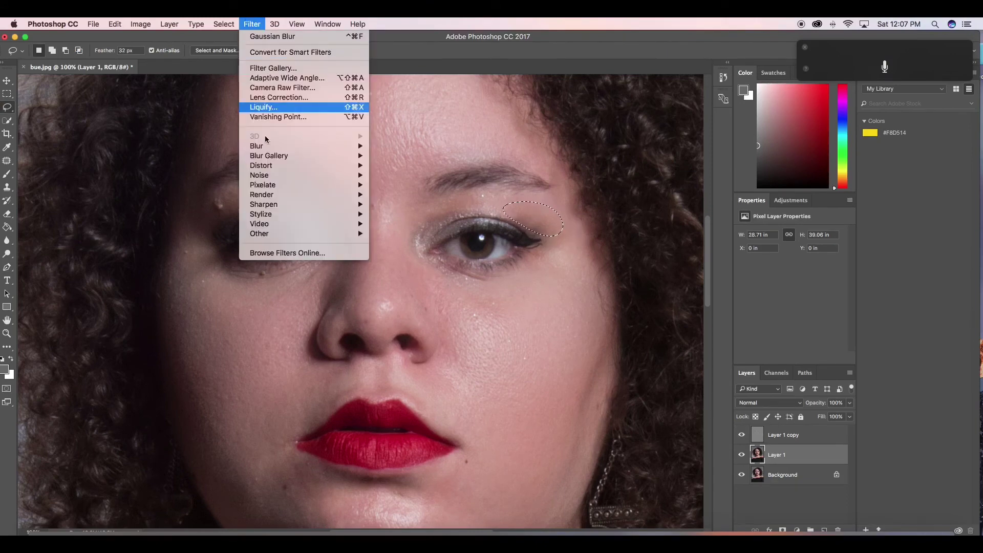
pyautogui.moveTo(264, 146)
pyautogui.click(376, 185)
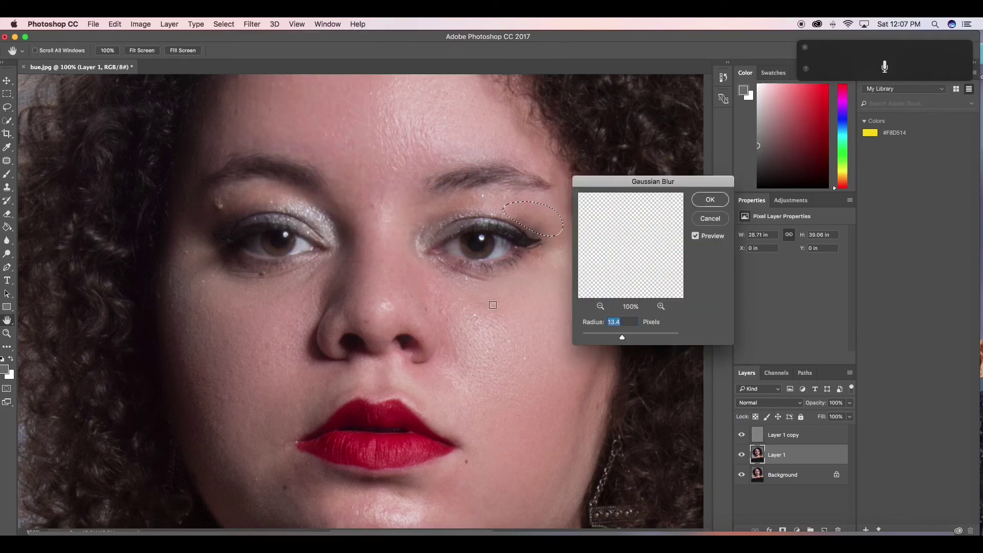
pyautogui.click(711, 200)
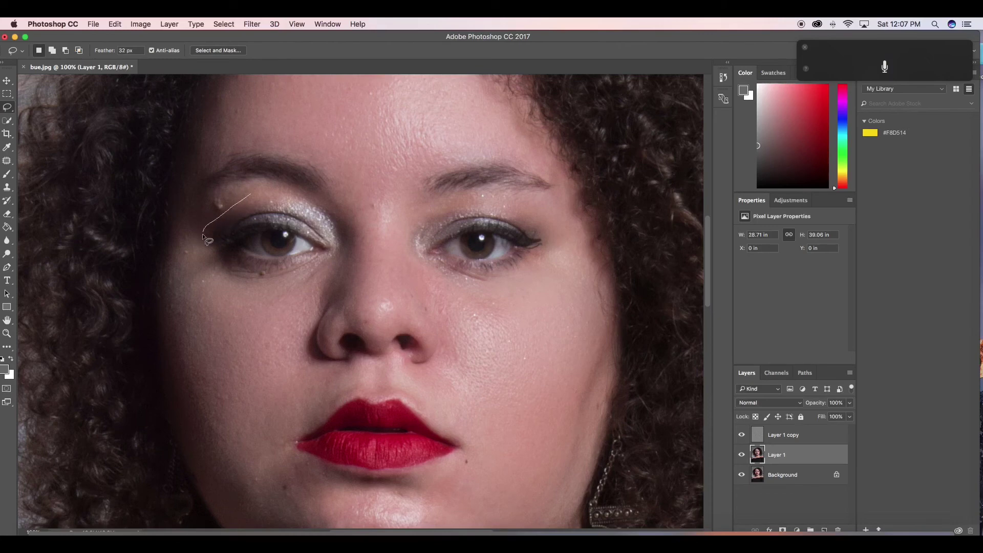
pyautogui.moveTo(203, 234); pyautogui.dragTo(252, 214)
pyautogui.moveTo(302, 194); pyautogui.dragTo(302, 194)
pyautogui.click(564, 199)
# Step: Lasso the outer eyelid area on the darker side of the face and apply a 16.2 px Gaussian Blur
pyautogui.moveTo(214, 247)
pyautogui.mouseDown()
pyautogui.moveTo(275, 206)
pyautogui.moveTo(309, 207)
pyautogui.moveTo(275, 184)
pyautogui.mouseUp()
pyautogui.click(256, 27)
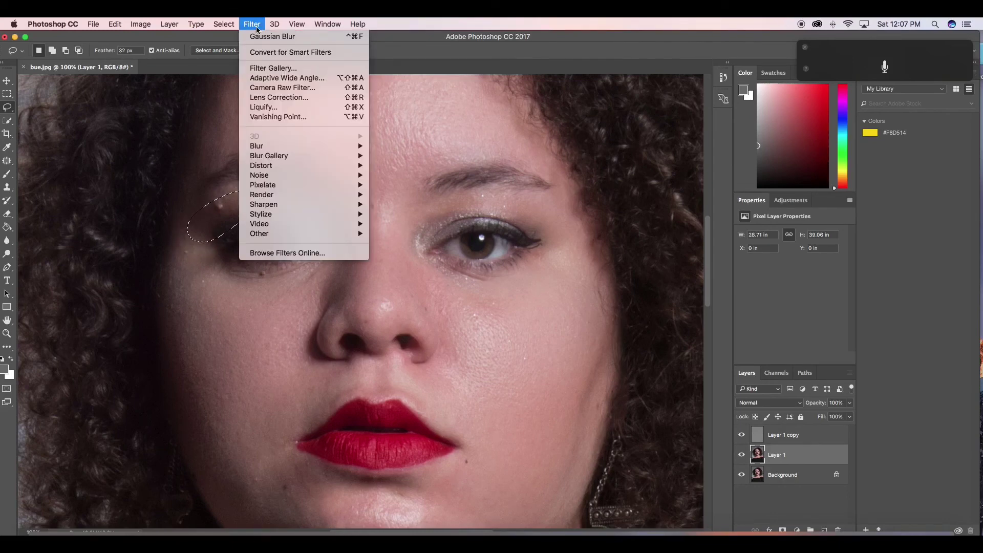
pyautogui.moveTo(294, 145)
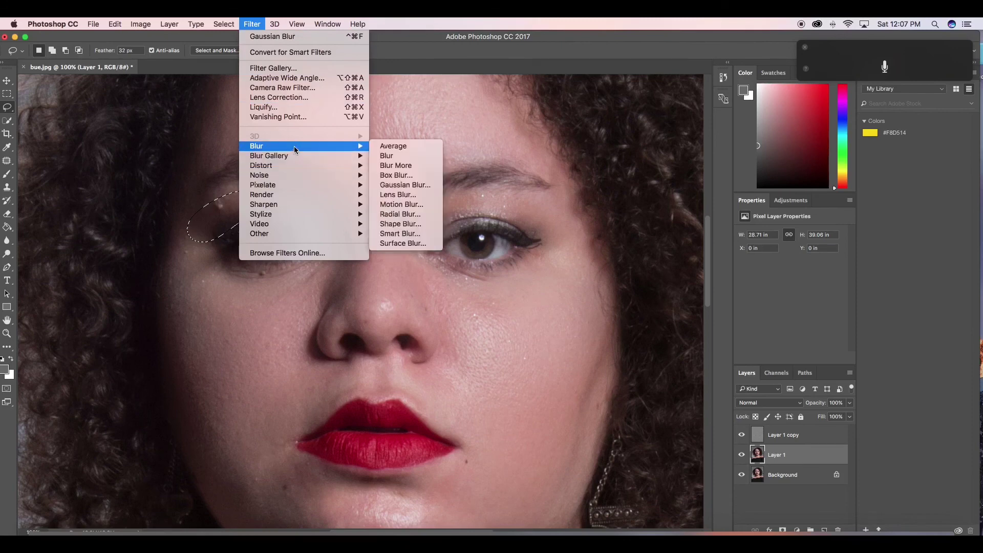
pyautogui.click(405, 185)
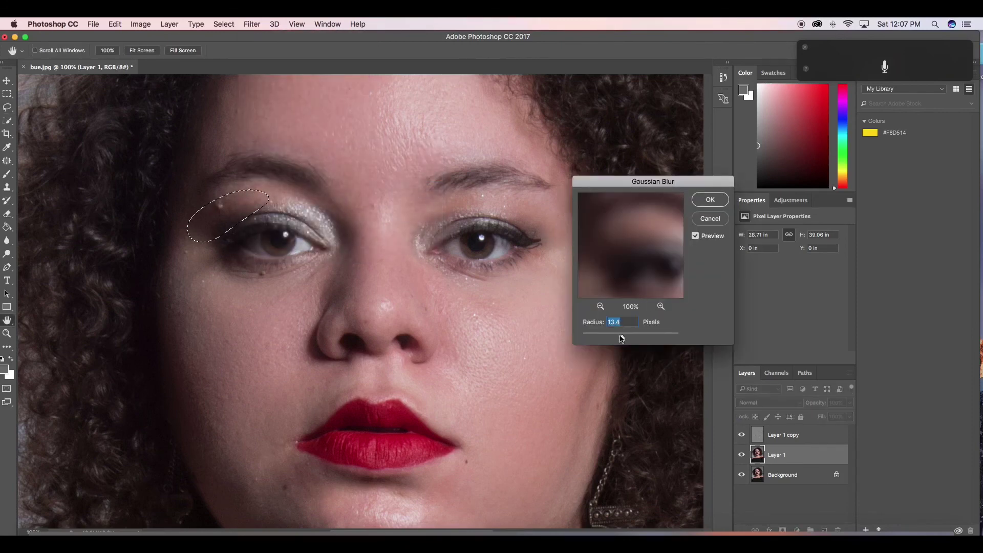
pyautogui.moveTo(621, 339); pyautogui.dragTo(623, 335)
pyautogui.click(710, 199)
# Step: Lasso the chin area below the lips and apply a Gaussian Blur of about 16 px
pyautogui.moveTo(486, 356); pyautogui.dragTo(481, 172)
pyautogui.moveTo(440, 301); pyautogui.dragTo(325, 285)
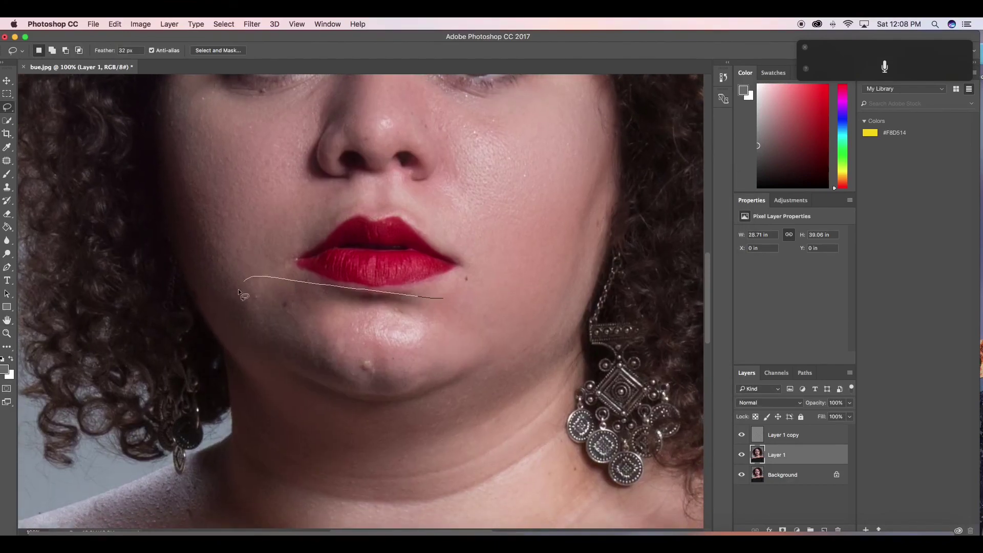
pyautogui.moveTo(239, 292)
pyautogui.mouseDown()
pyautogui.moveTo(249, 326)
pyautogui.moveTo(337, 379)
pyautogui.moveTo(416, 388)
pyautogui.mouseUp()
pyautogui.moveTo(461, 367)
pyautogui.mouseDown()
pyautogui.moveTo(511, 336)
pyautogui.moveTo(506, 309)
pyautogui.moveTo(452, 297)
pyautogui.moveTo(458, 282)
pyautogui.moveTo(436, 300)
pyautogui.mouseUp()
pyautogui.click(252, 24)
pyautogui.moveTo(253, 179)
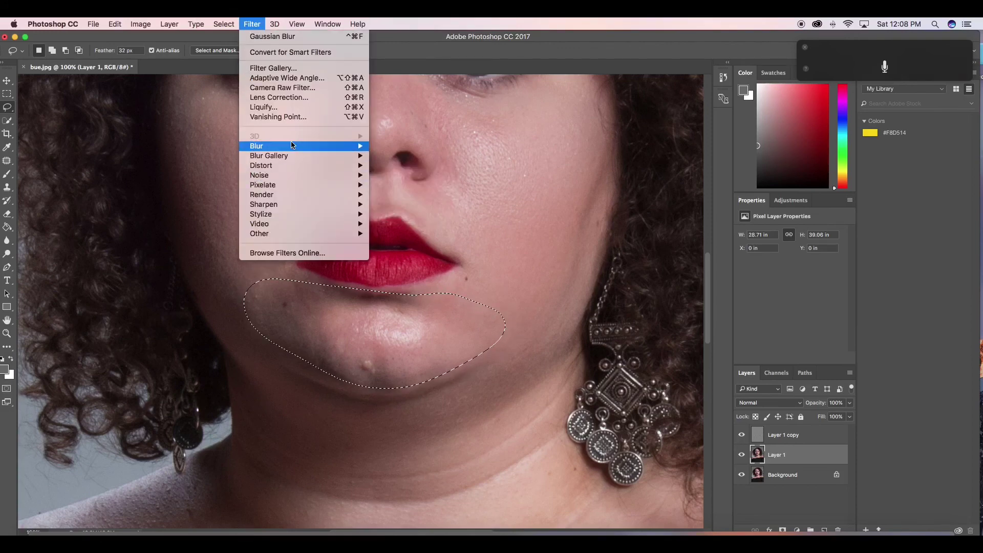
pyautogui.moveTo(266, 147)
pyautogui.click(397, 186)
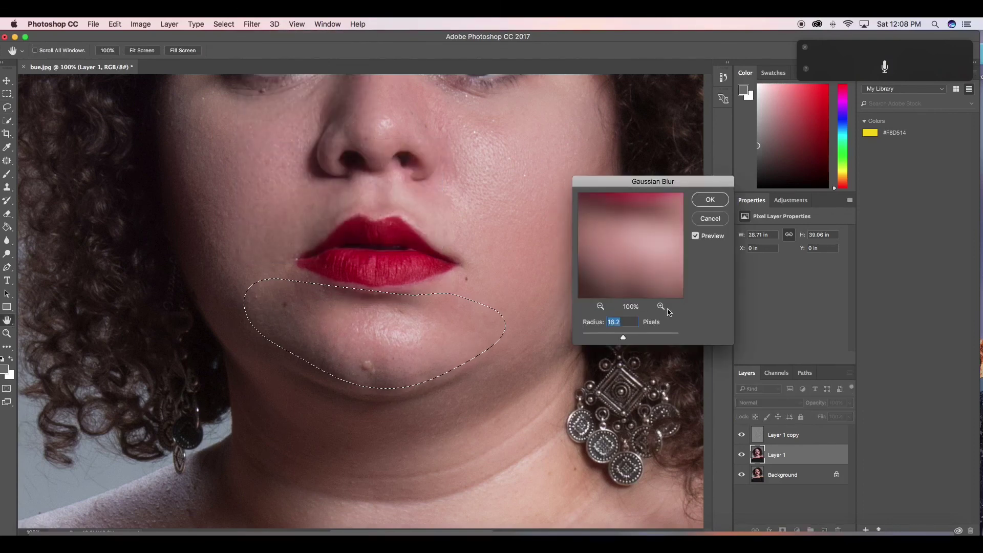
pyautogui.moveTo(624, 337); pyautogui.dragTo(623, 340)
pyautogui.press('Return')
# Step: Compare the whole face with the blurred Layer 1 hidden and shown
pyautogui.scroll(6, 513, 285)
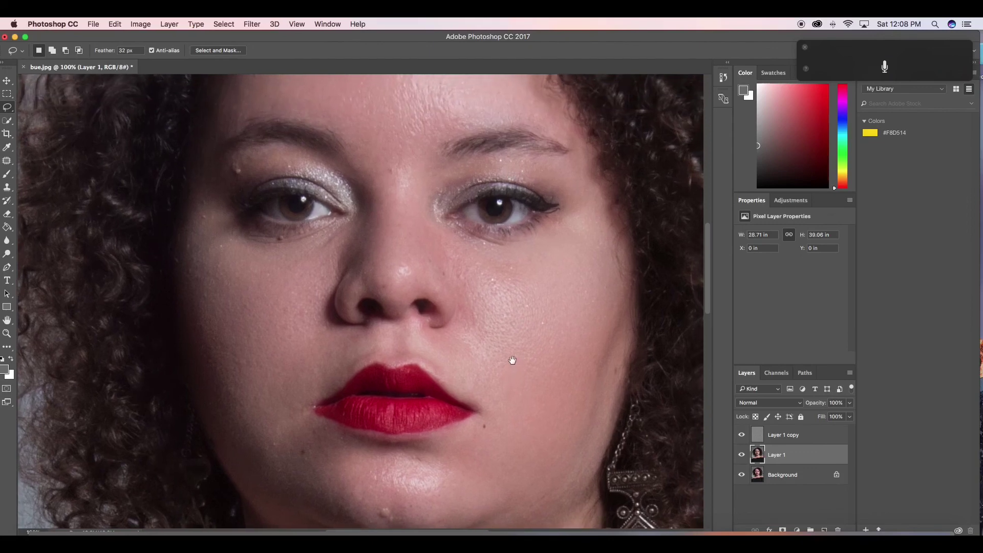
pyautogui.press('super+minus')
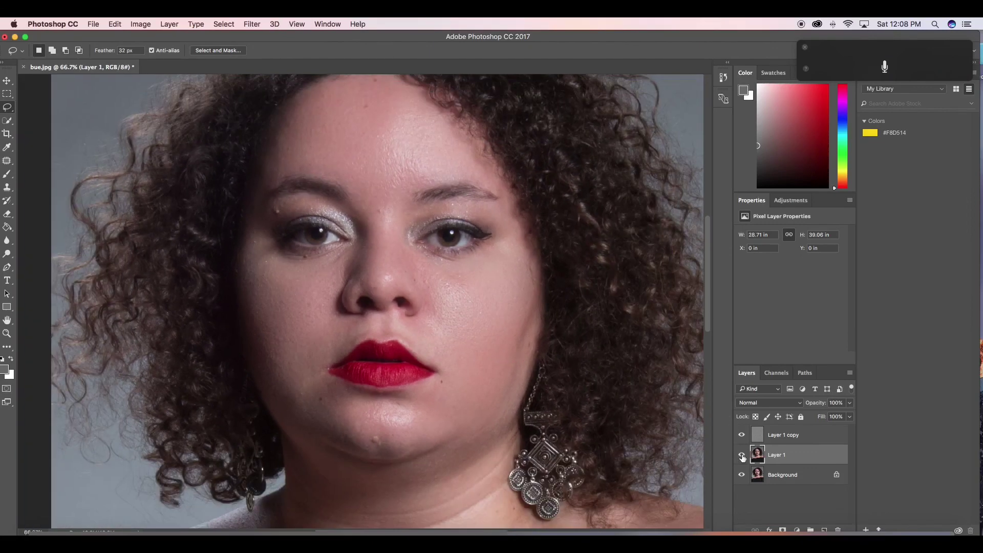
pyautogui.moveTo(742, 456); pyautogui.dragTo(744, 444)
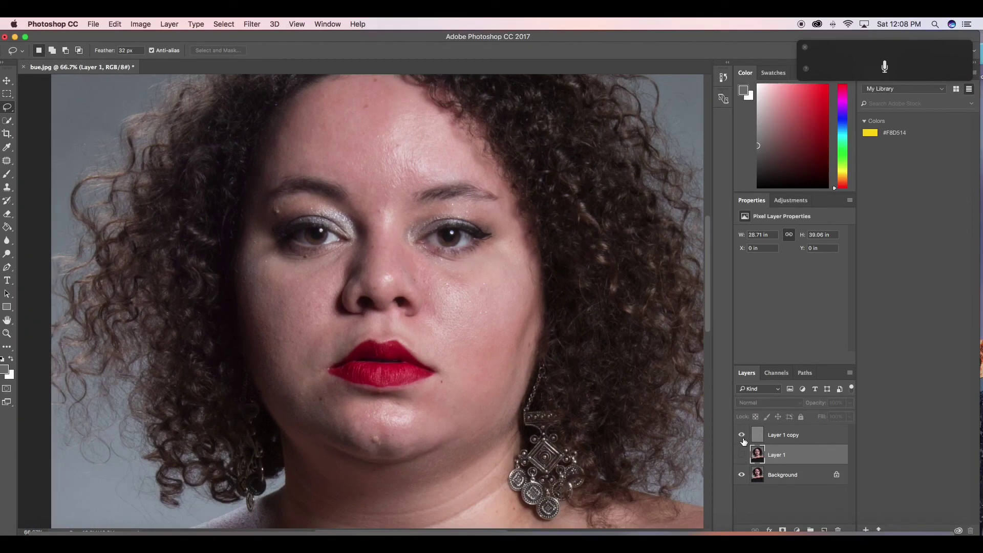
pyautogui.click(742, 455)
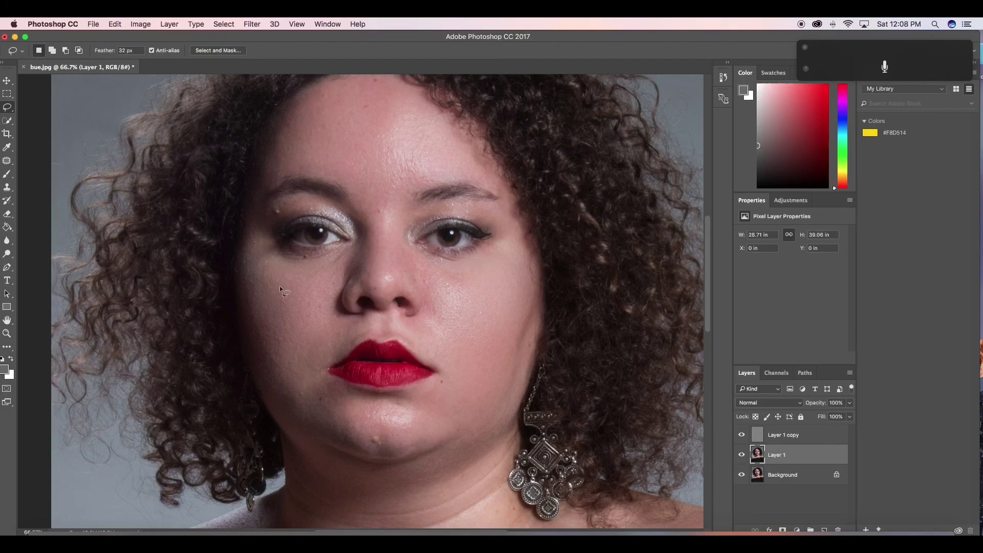
pyautogui.scroll(3, 280, 285)
pyautogui.press('super+minus')
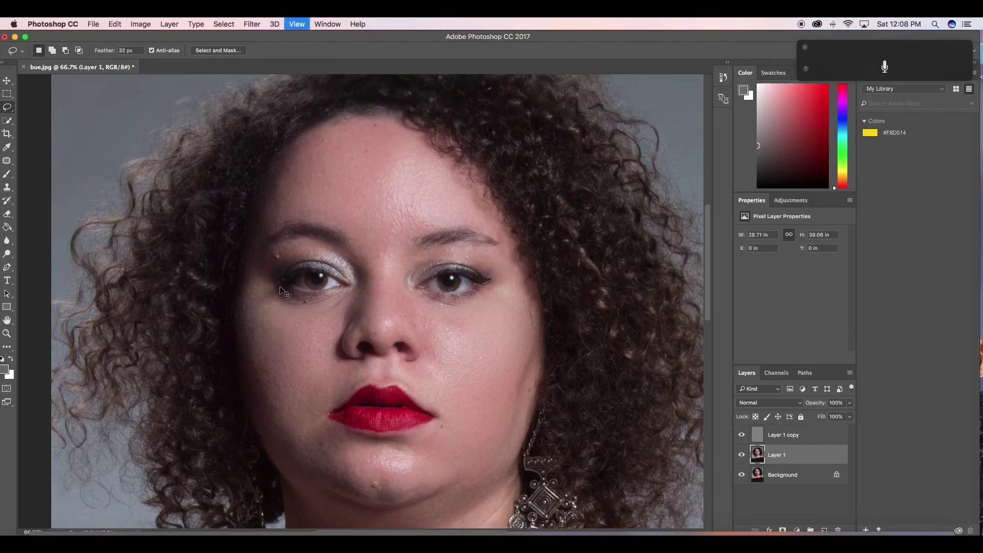